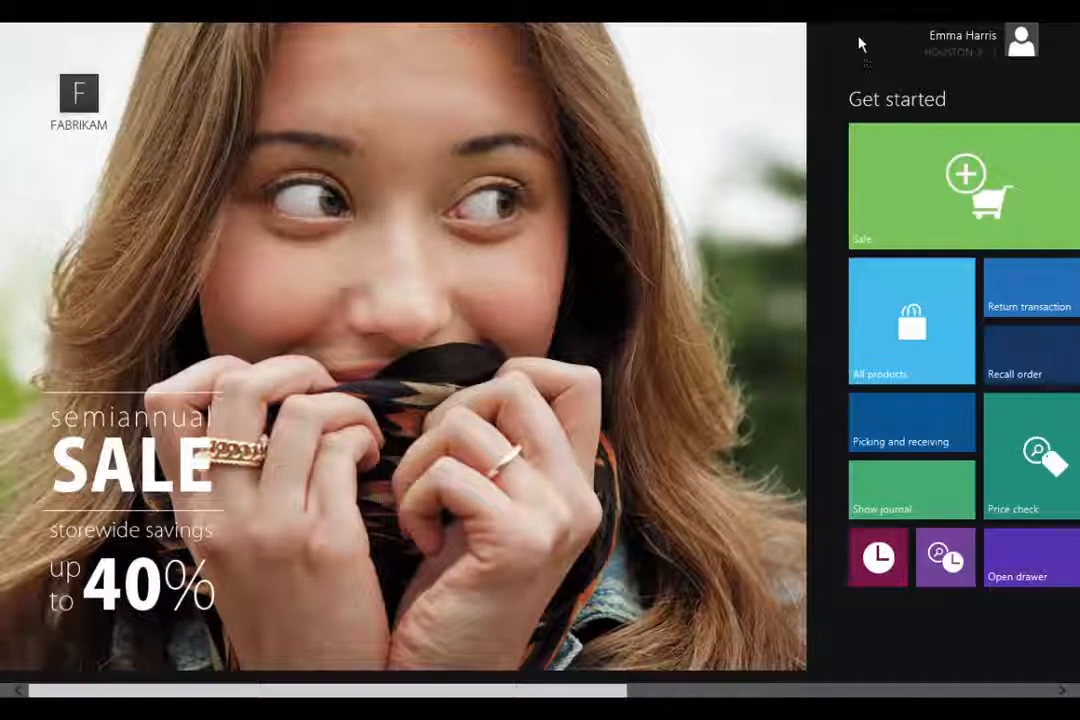
# Step: Close the Retail POS start screen to return to the Windows desktop
pyautogui.click(1068, 34)
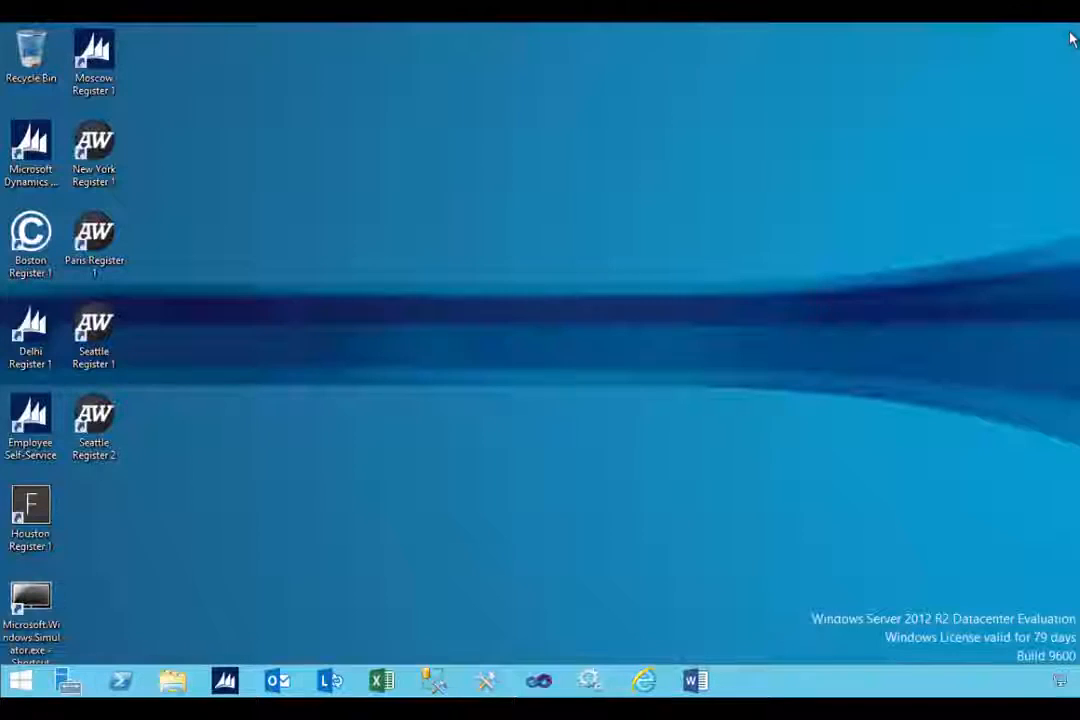
# Step: Bring up the Start screen scrolled to the Retail POS Registers tile group
pyautogui.click(18, 683)
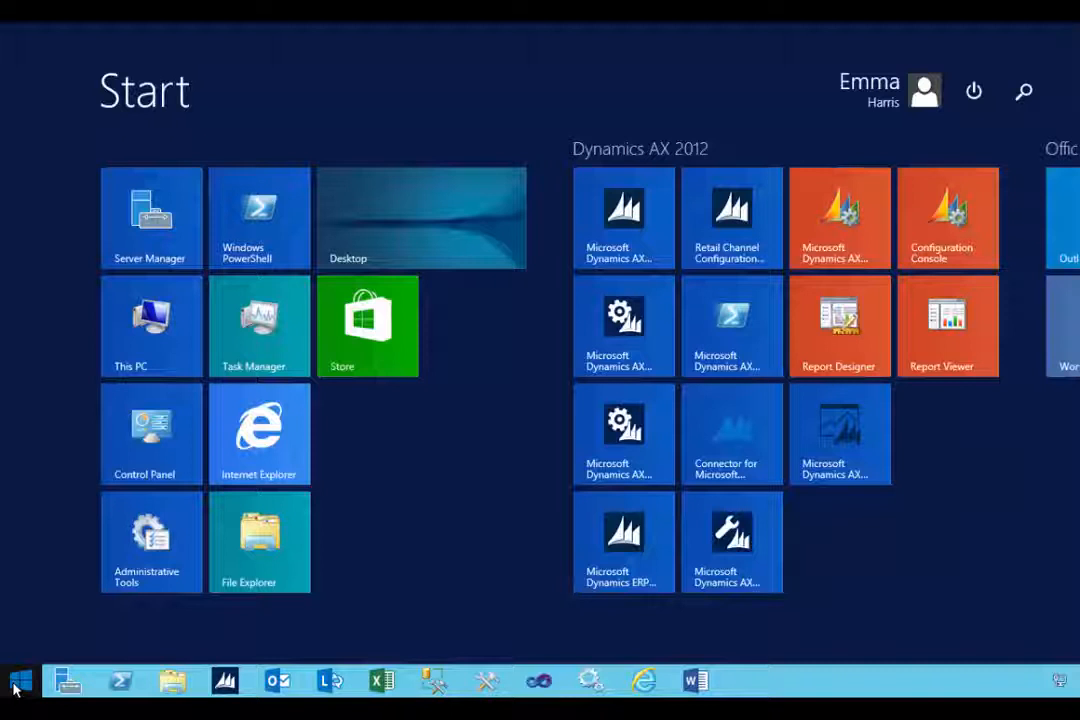
pyautogui.scroll(-6, 393, 526)
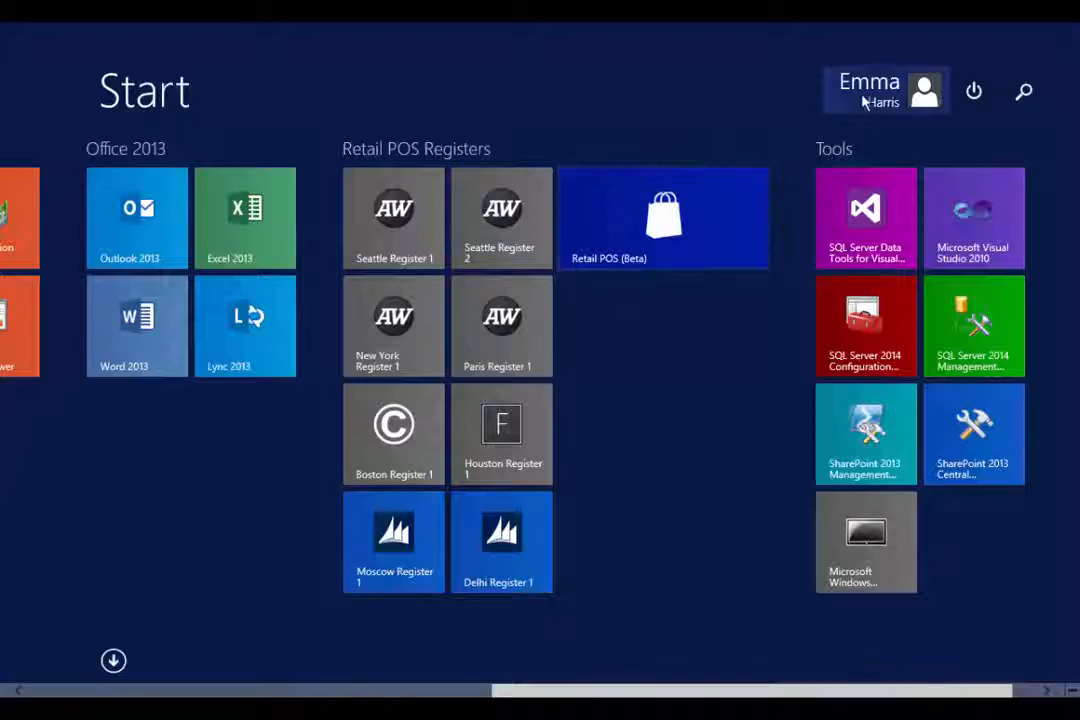
# Step: Launch Retail POS (Beta) and sign in with the operator ID and password
pyautogui.click(697, 236)
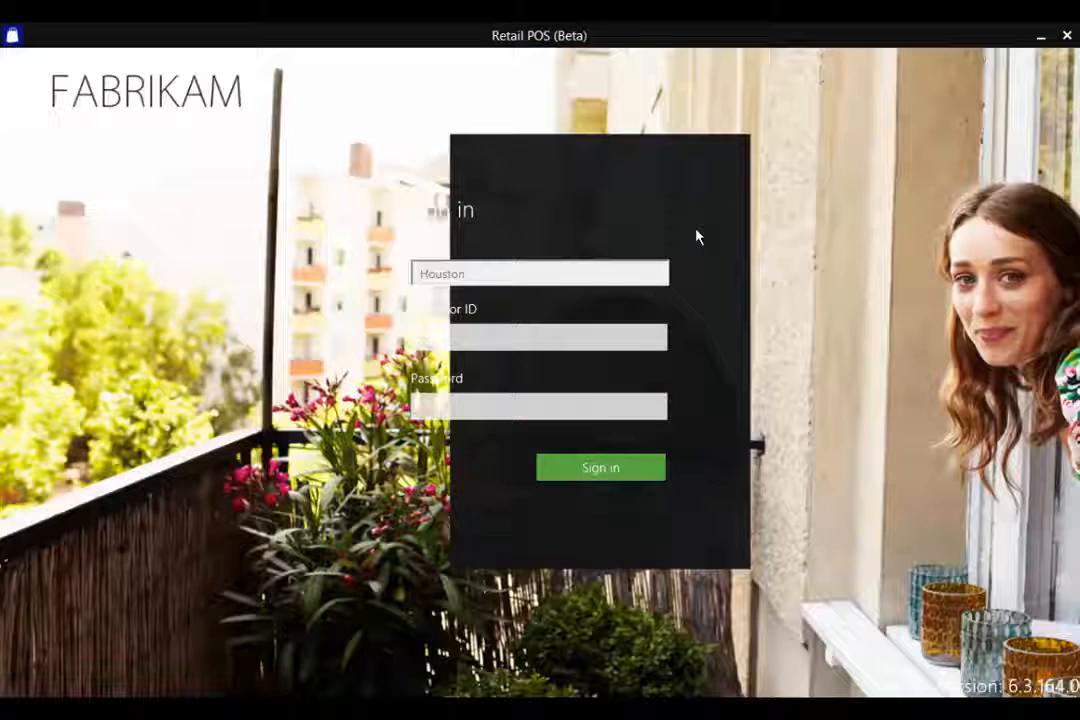
pyautogui.click(586, 334)
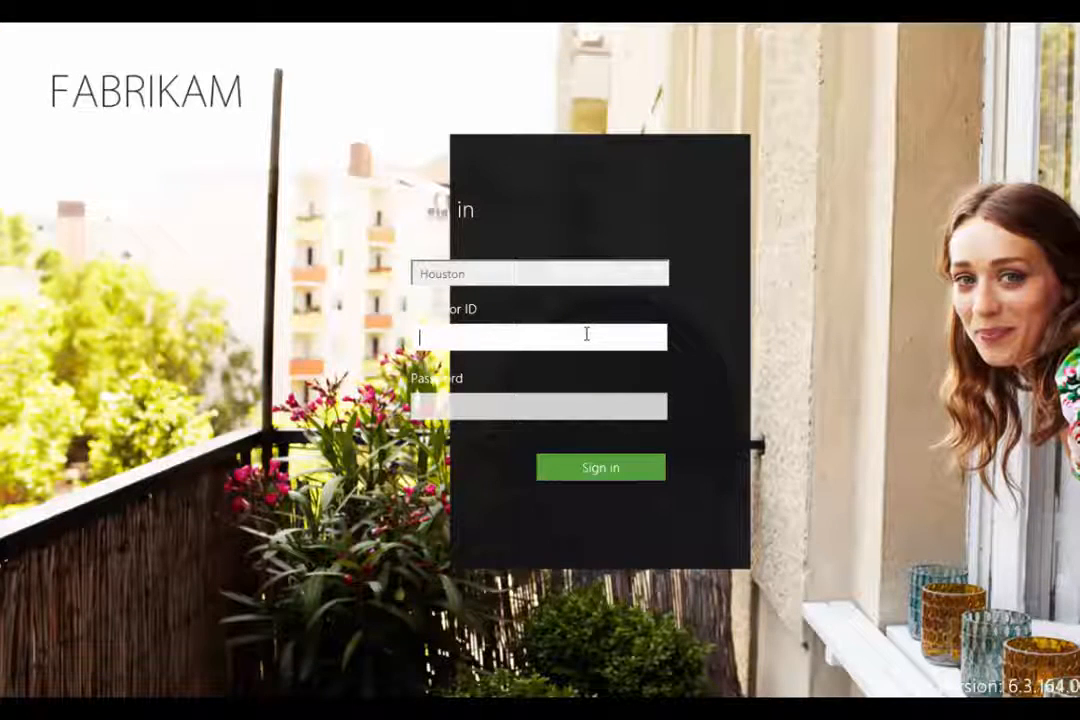
pyautogui.click(843, 300)
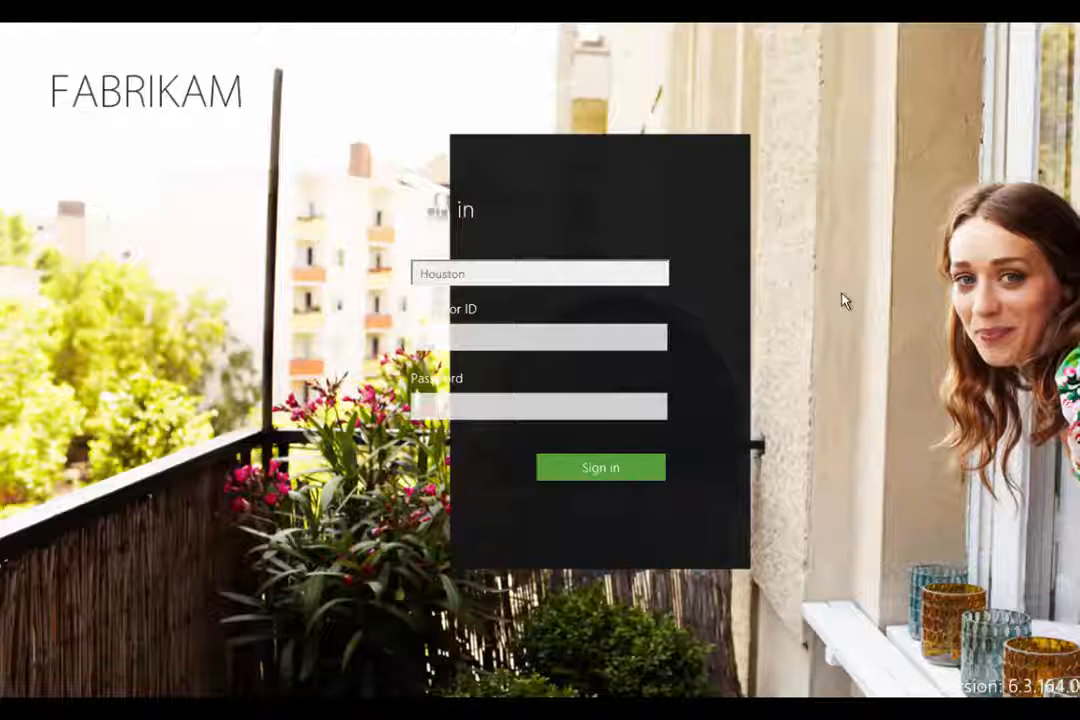
pyautogui.click(648, 335)
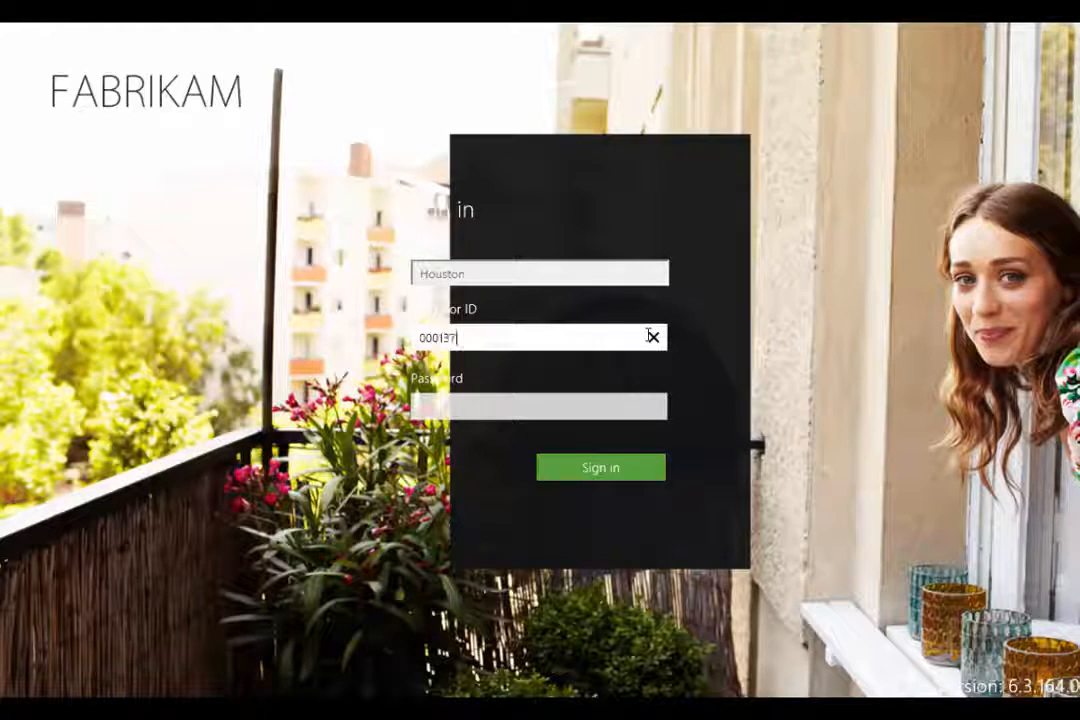
pyautogui.press('Tab')
pyautogui.write('•')
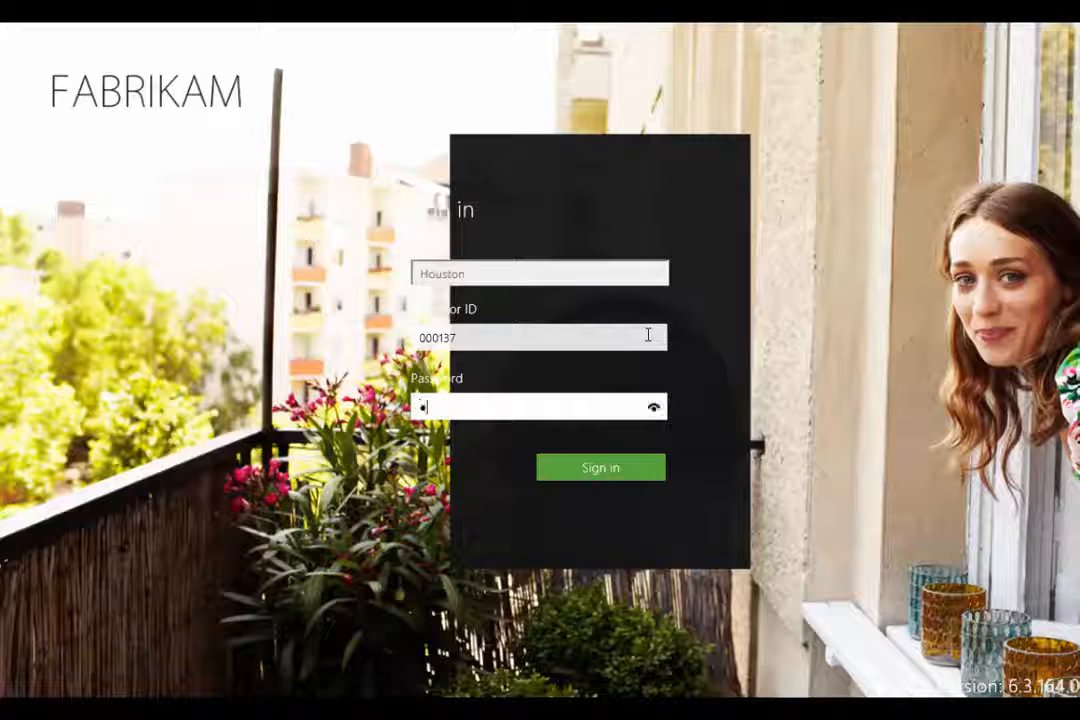
pyautogui.click(646, 472)
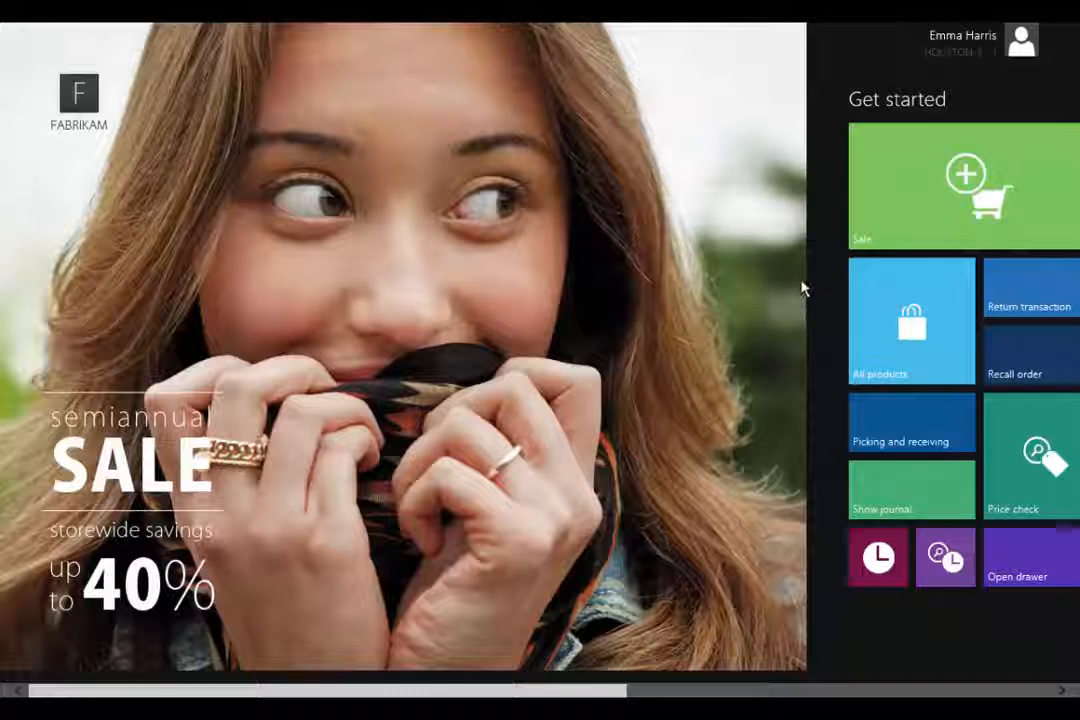
pyautogui.moveTo(923, 24)
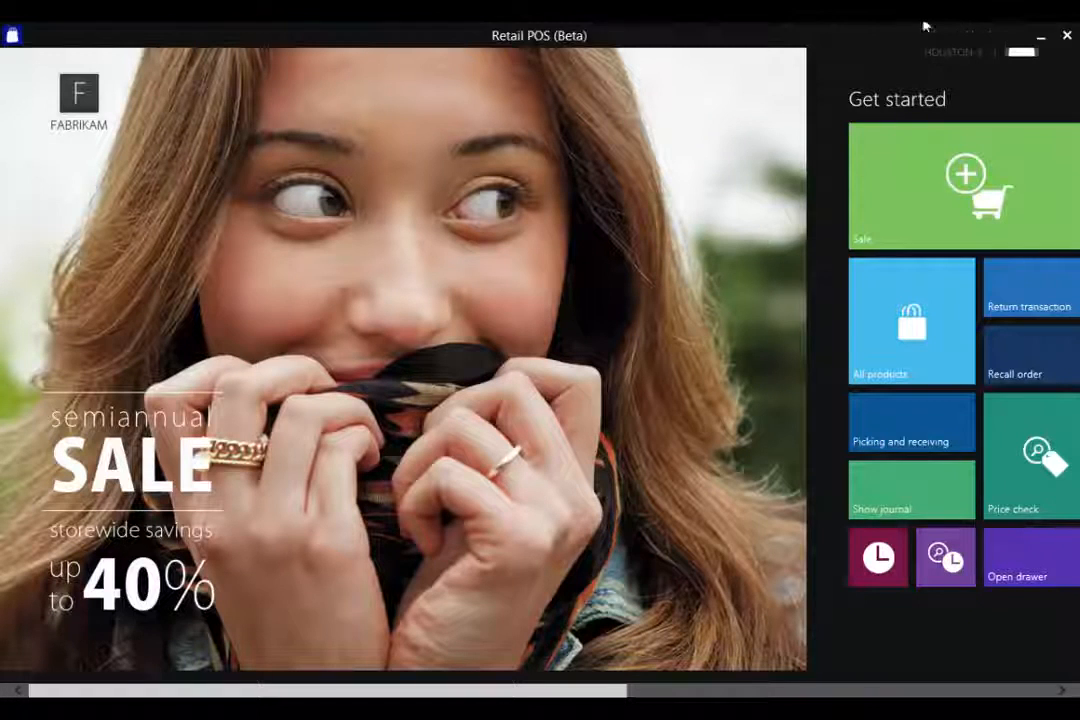
# Step: Close Retail POS (Beta) and relaunch it from the Start screen
pyautogui.click(1068, 37)
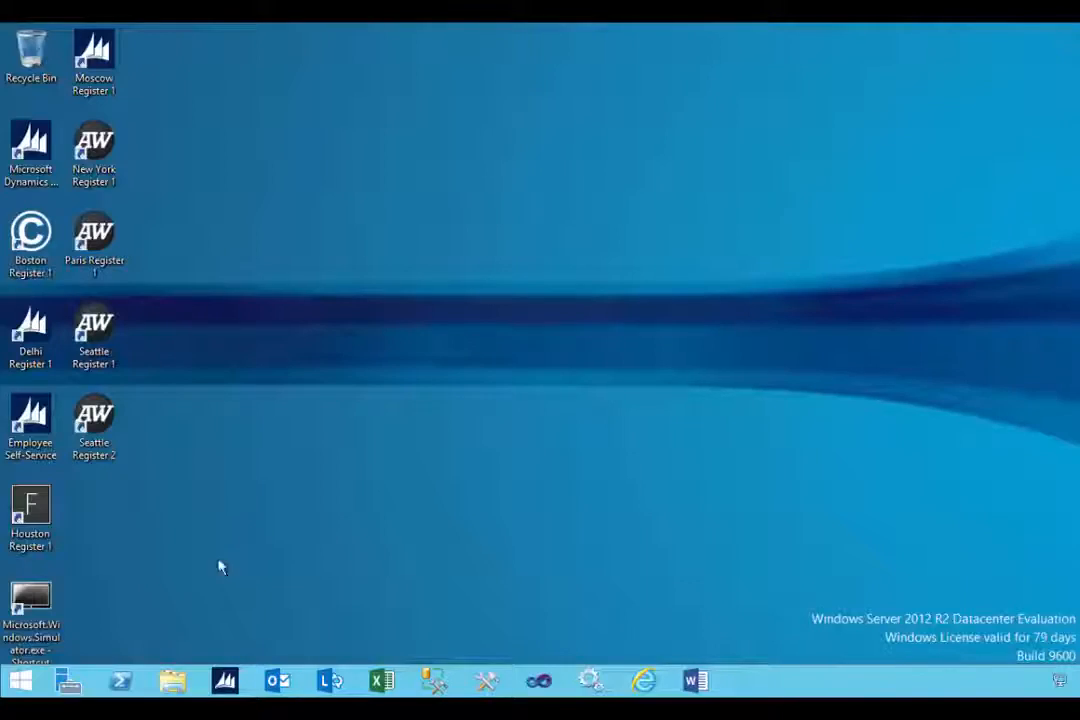
pyautogui.click(20, 681)
pyautogui.scroll(-3, 408, 565)
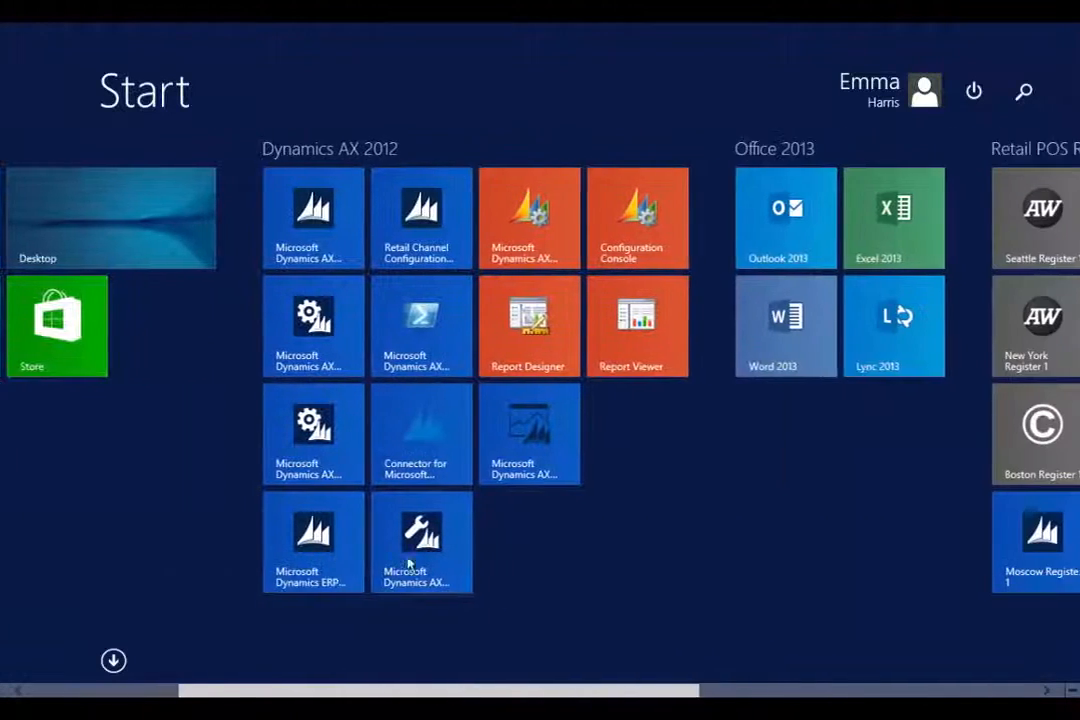
pyautogui.scroll(-5, 408, 565)
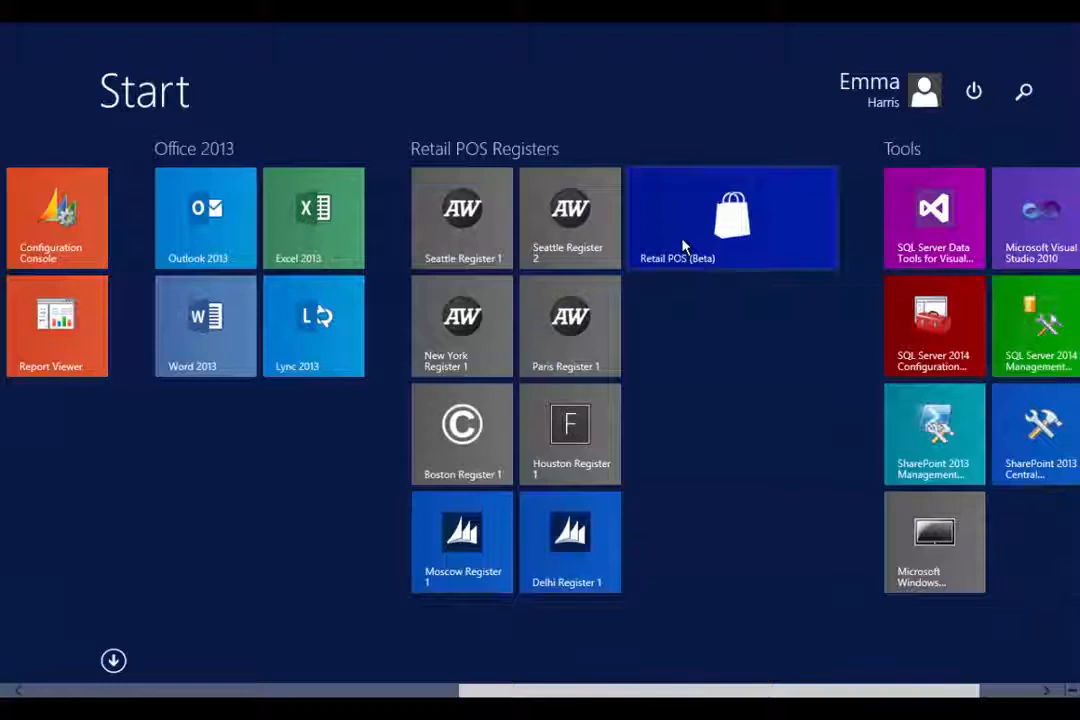
pyautogui.click(684, 245)
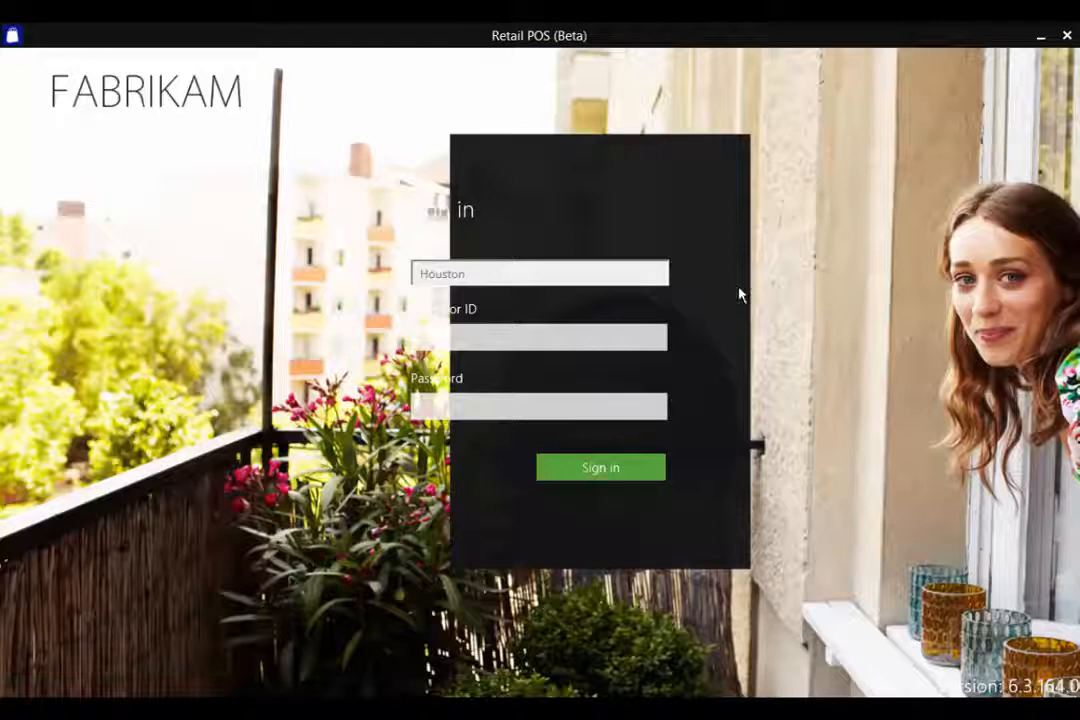
# Step: Reset the application from the Settings charm, clearing its local cache
pyautogui.rightClick(834, 332)
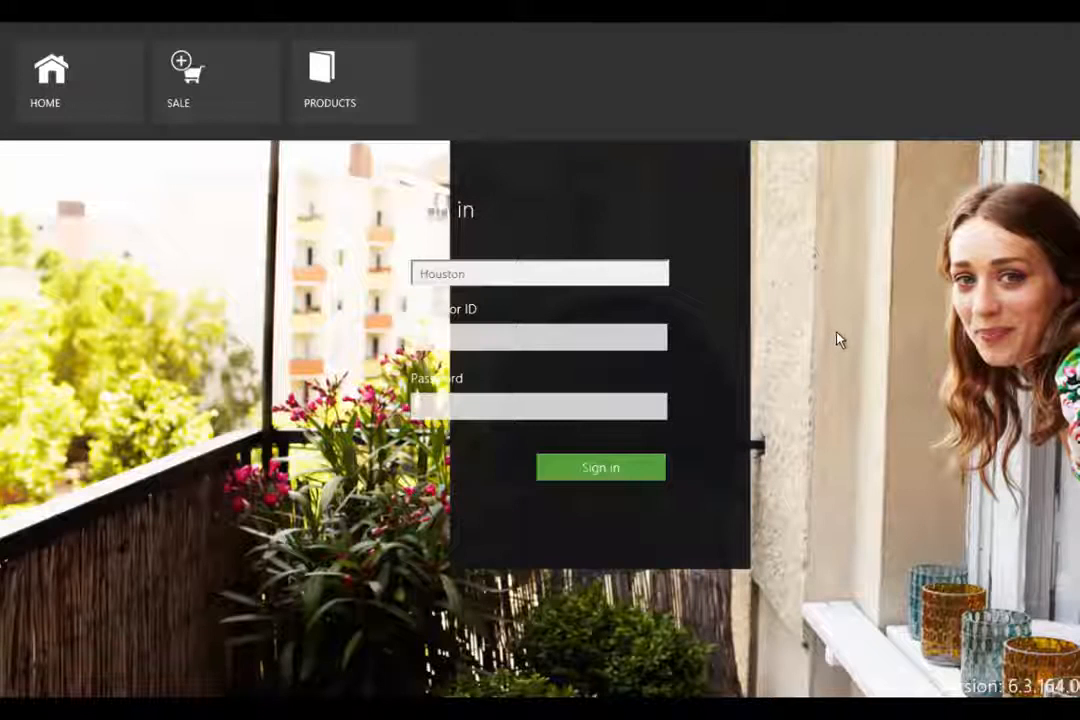
pyautogui.rightClick(872, 24)
pyautogui.moveTo(923, 176)
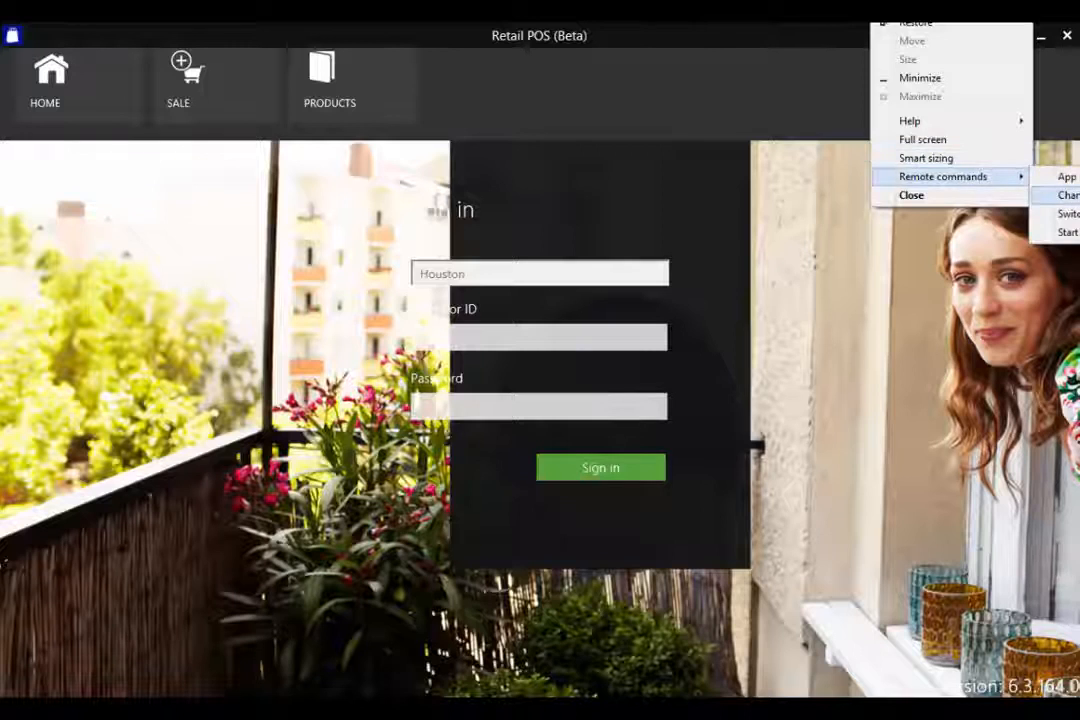
pyautogui.click(1062, 195)
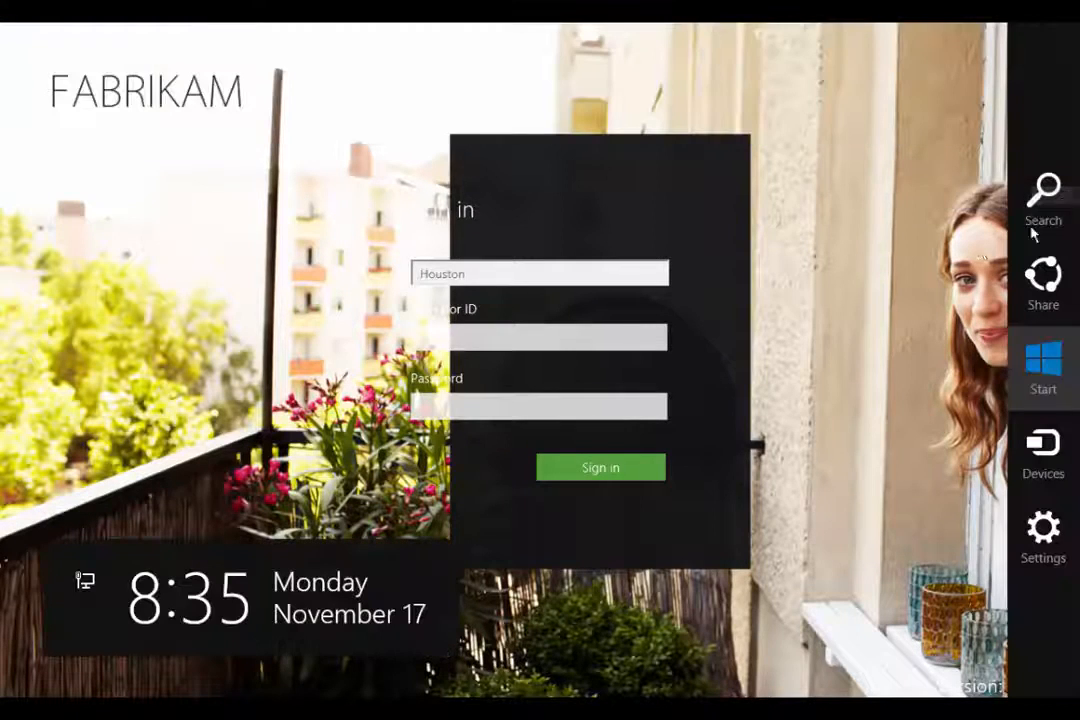
pyautogui.click(1043, 535)
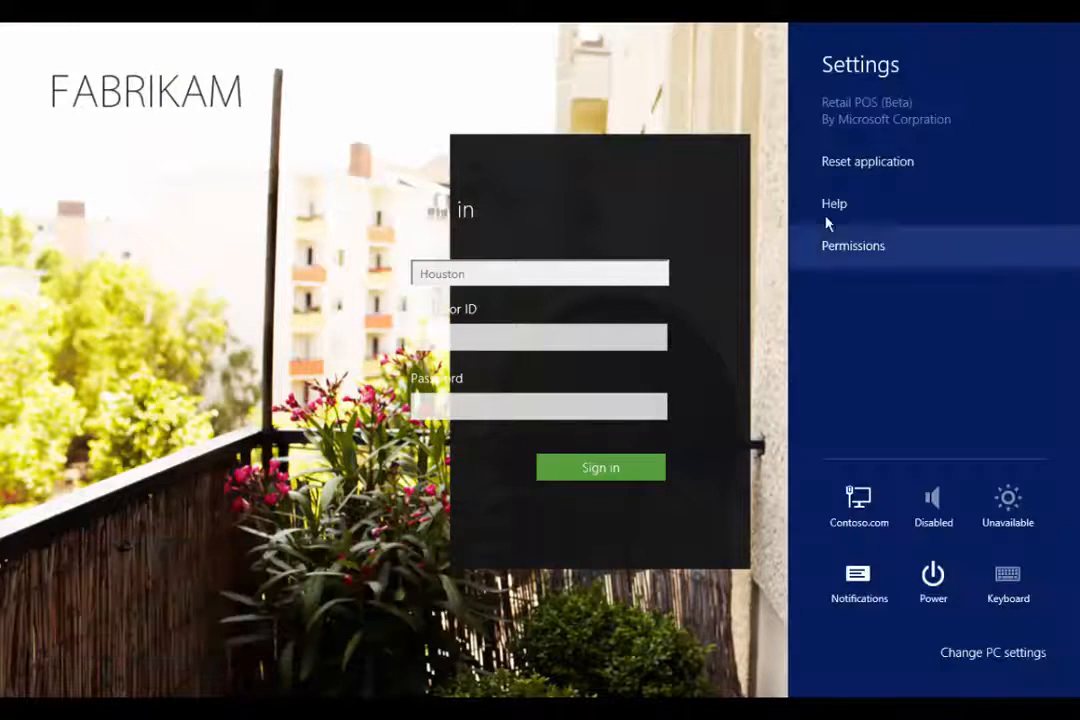
pyautogui.click(843, 164)
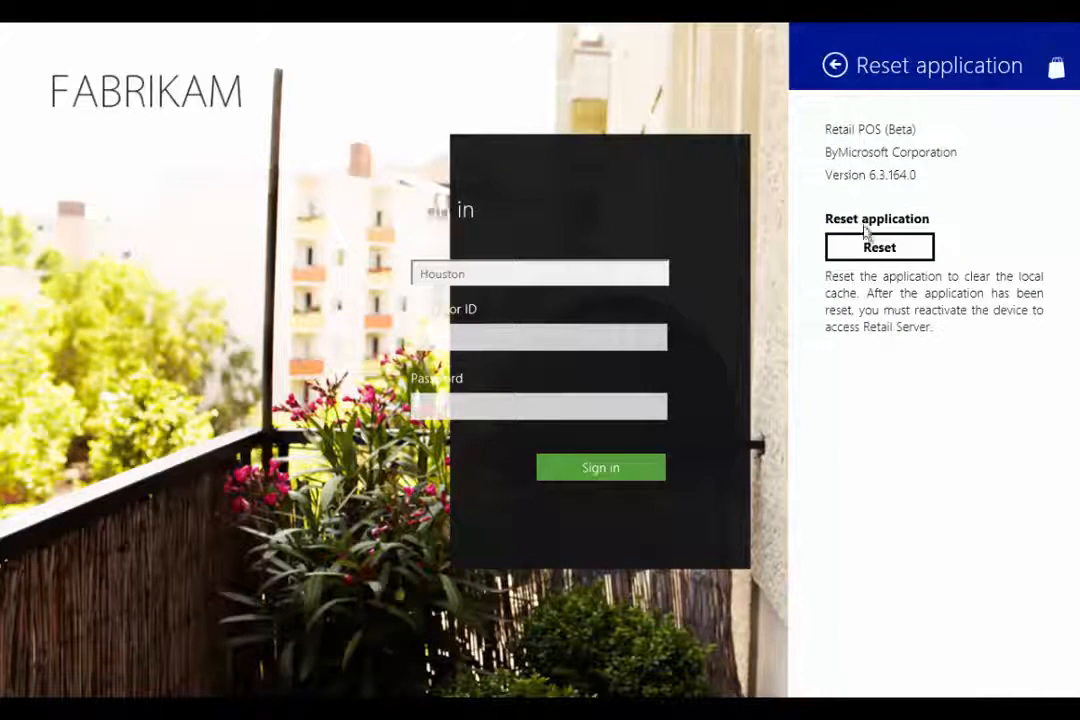
pyautogui.click(873, 249)
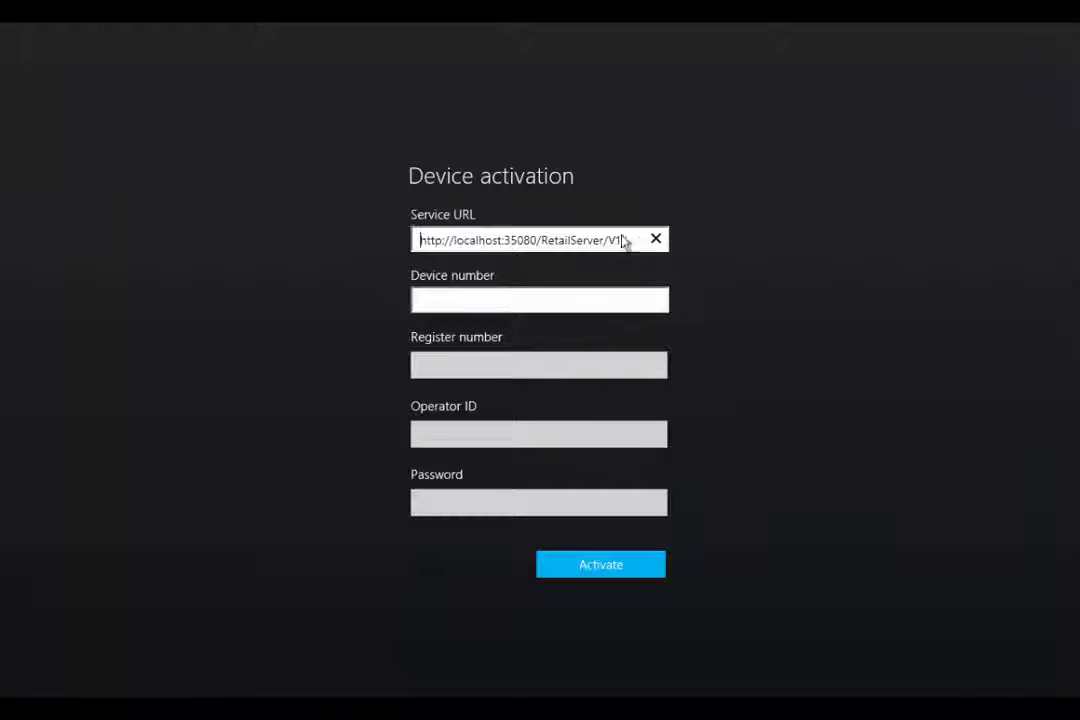
# Step: Empty the Device activation Service URL field and close Retail POS (Beta)
pyautogui.moveTo(626, 240); pyautogui.dragTo(453, 240)
pyautogui.hotkey('ctrl', 'a')
pyautogui.press('BackSpace')
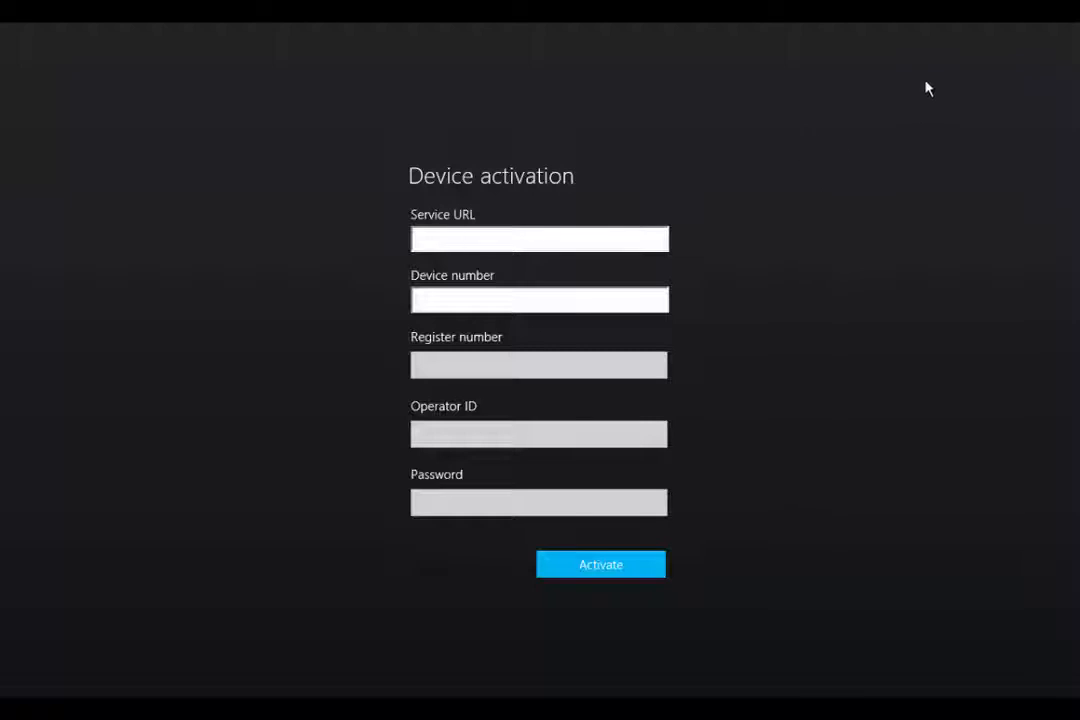
pyautogui.moveTo(918, 31)
pyautogui.click(1066, 36)
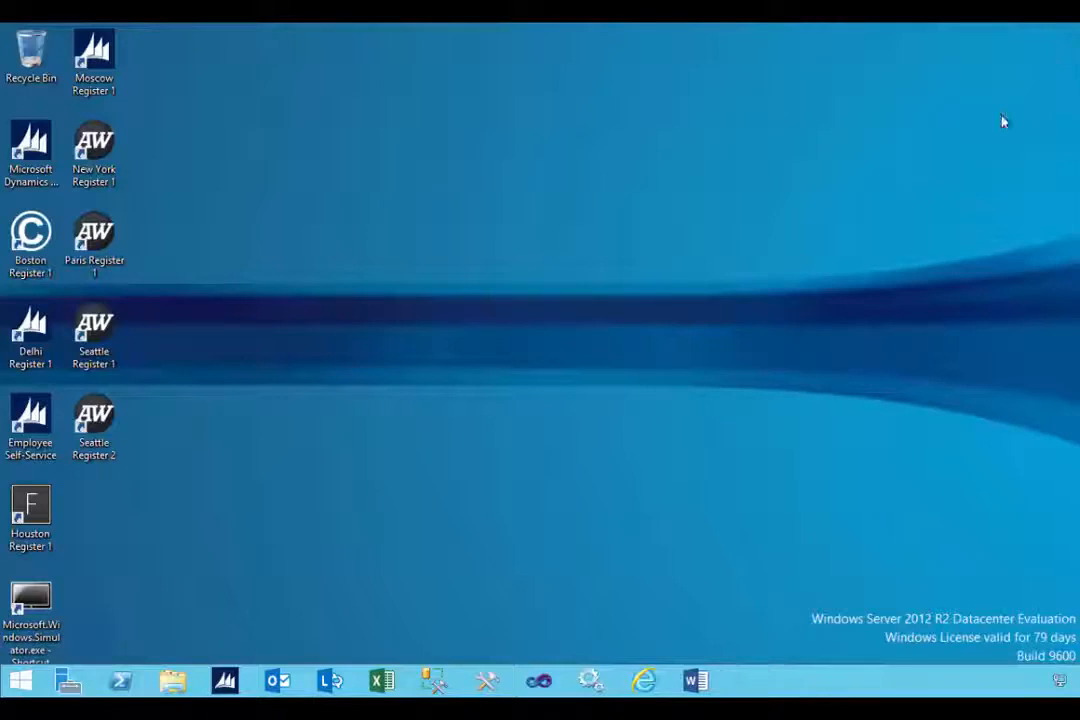
# Step: Launch a register app from the Start screen's register tiles
pyautogui.click(38, 673)
pyautogui.scroll(-5, 439, 521)
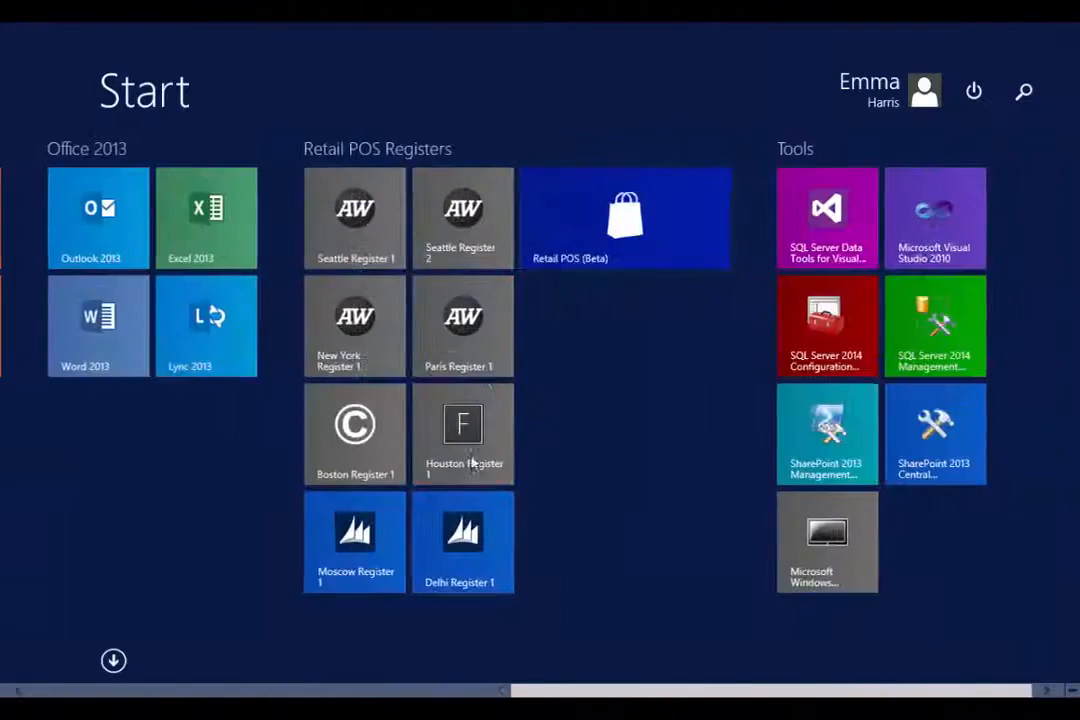
pyautogui.click(570, 256)
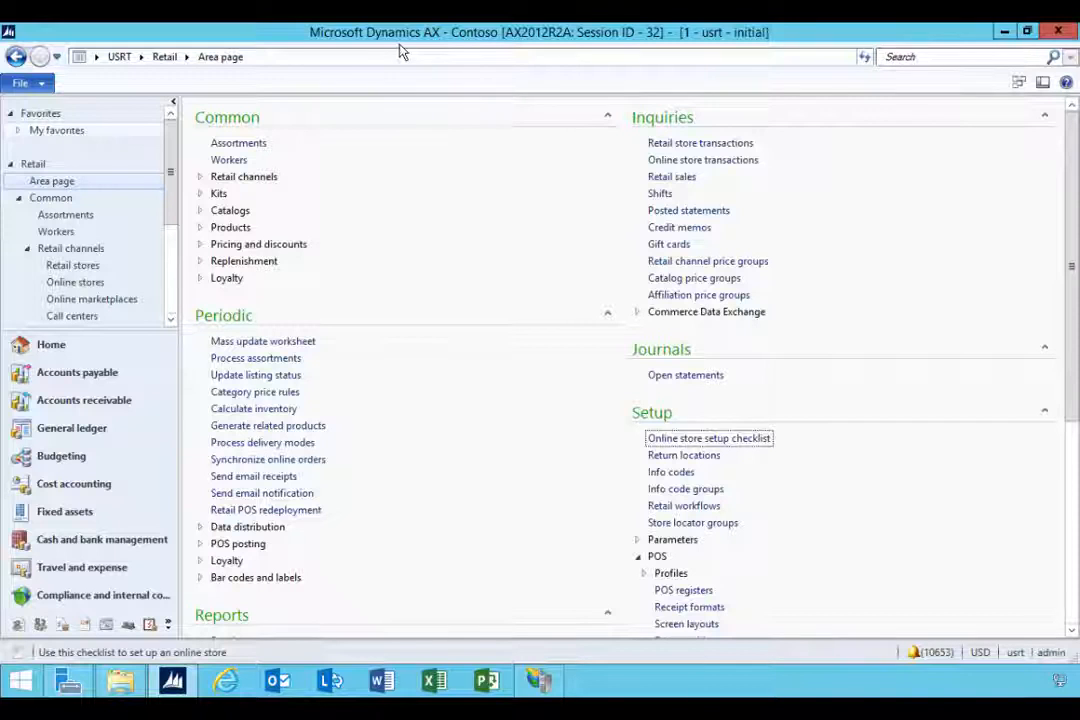
# Step: Open IIS Manager from Server Manager's Tools menu
pyautogui.click(68, 681)
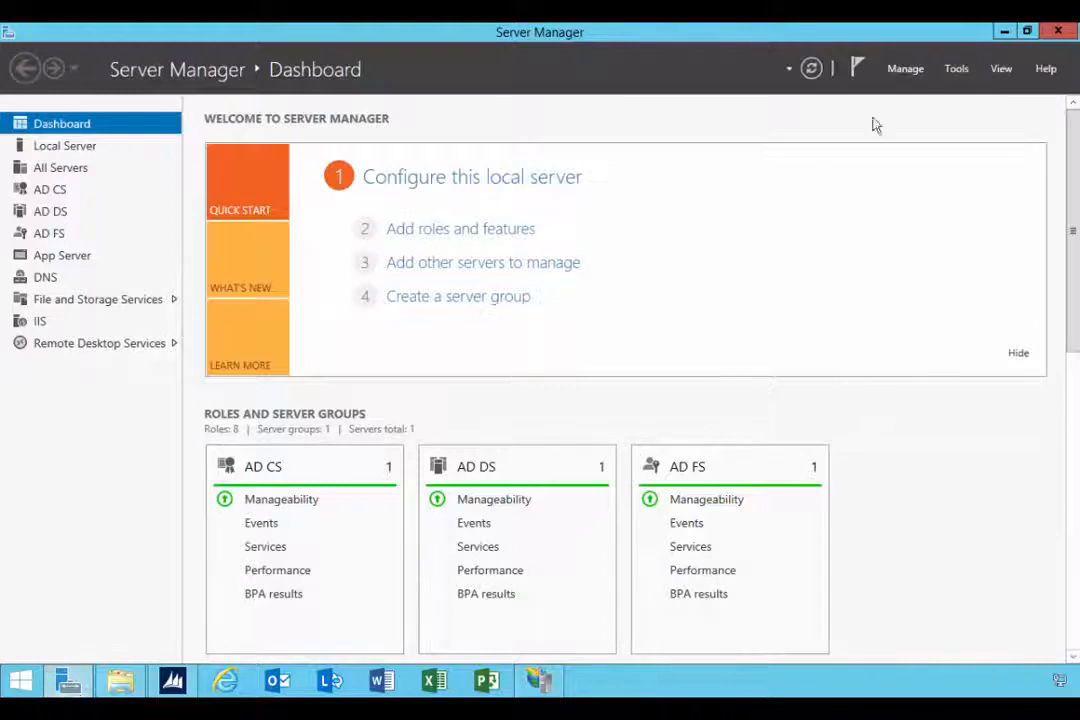
pyautogui.click(955, 70)
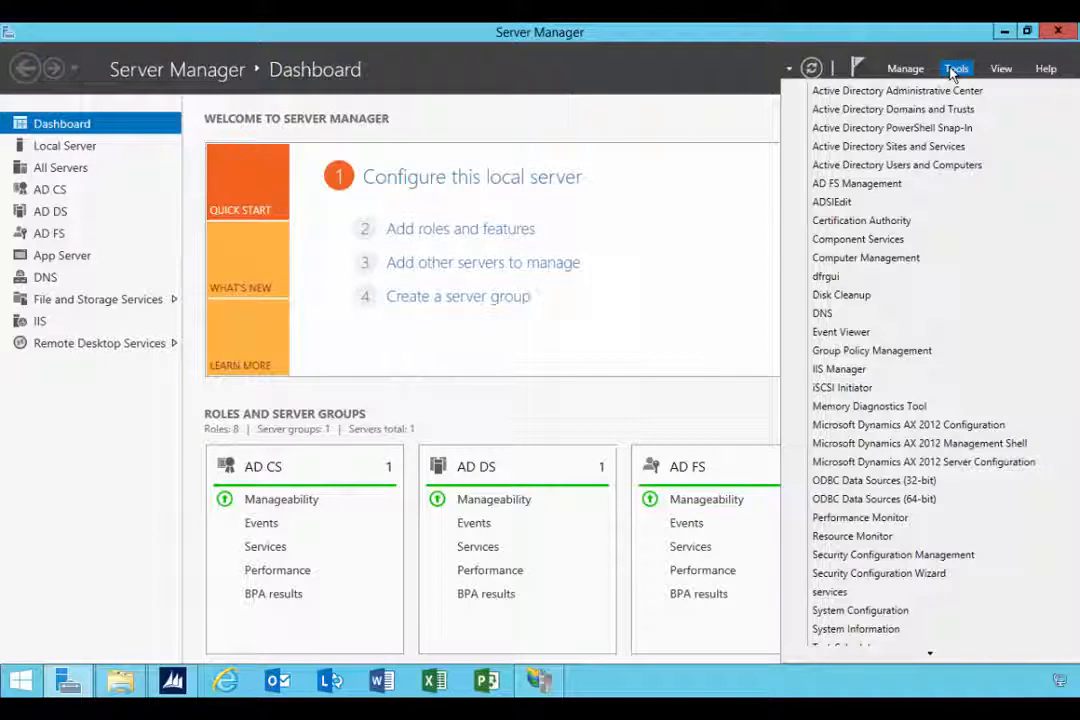
pyautogui.click(840, 369)
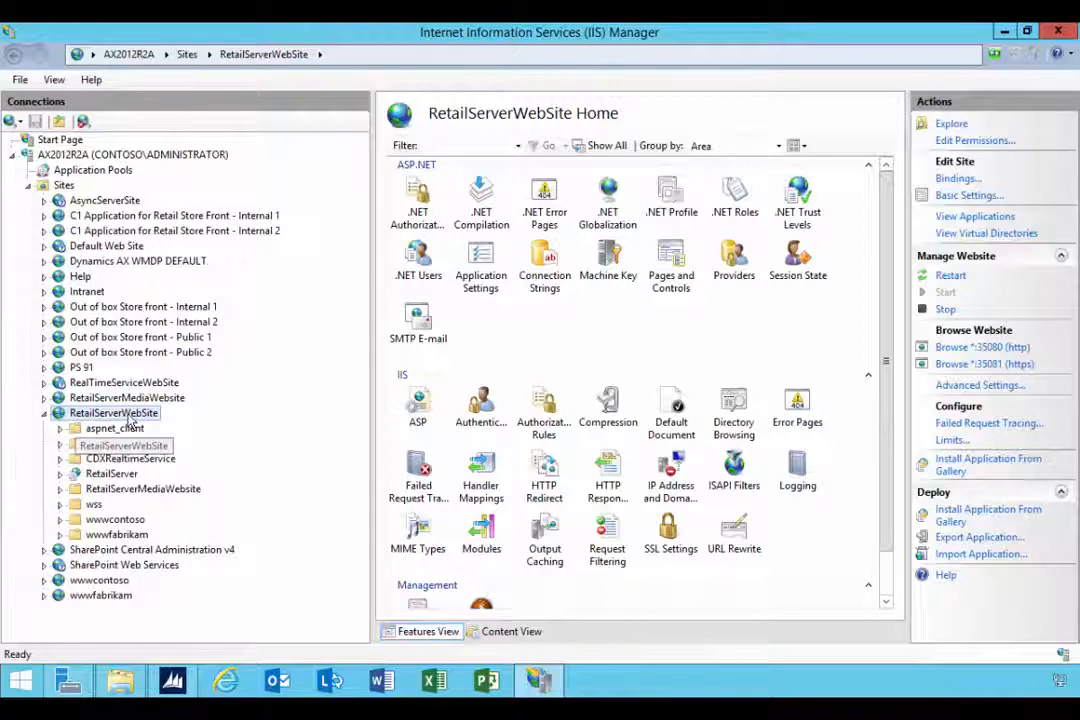
# Step: Browse the RetailServer application over http port 35080 from IIS Manager
pyautogui.click(103, 476)
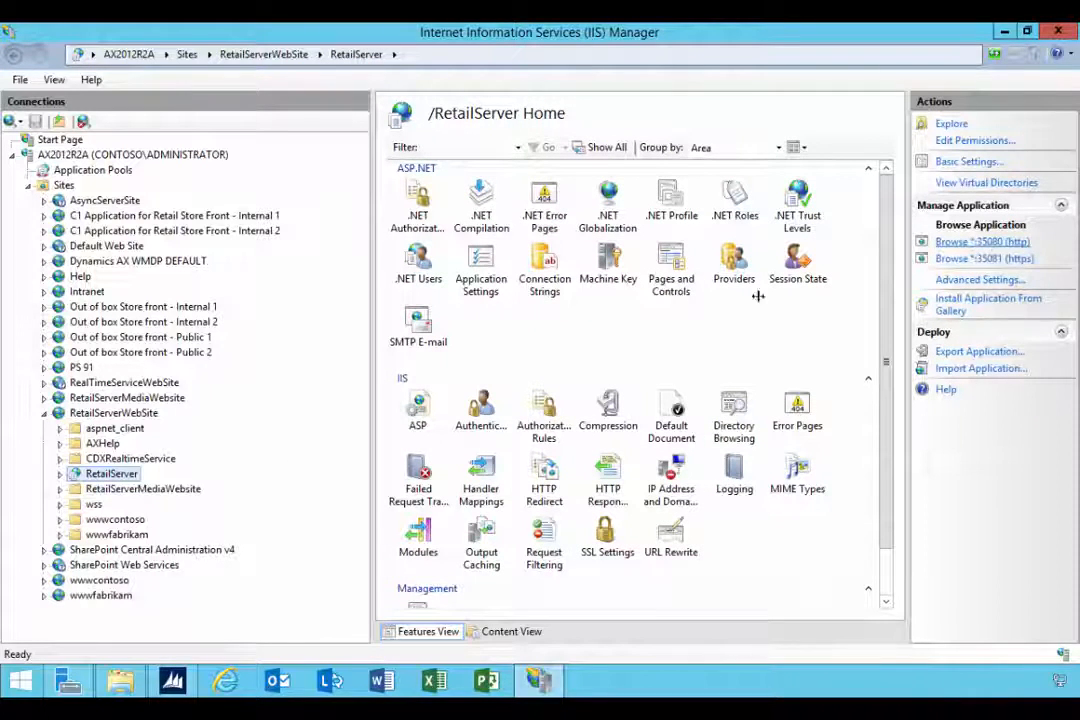
pyautogui.click(60, 476)
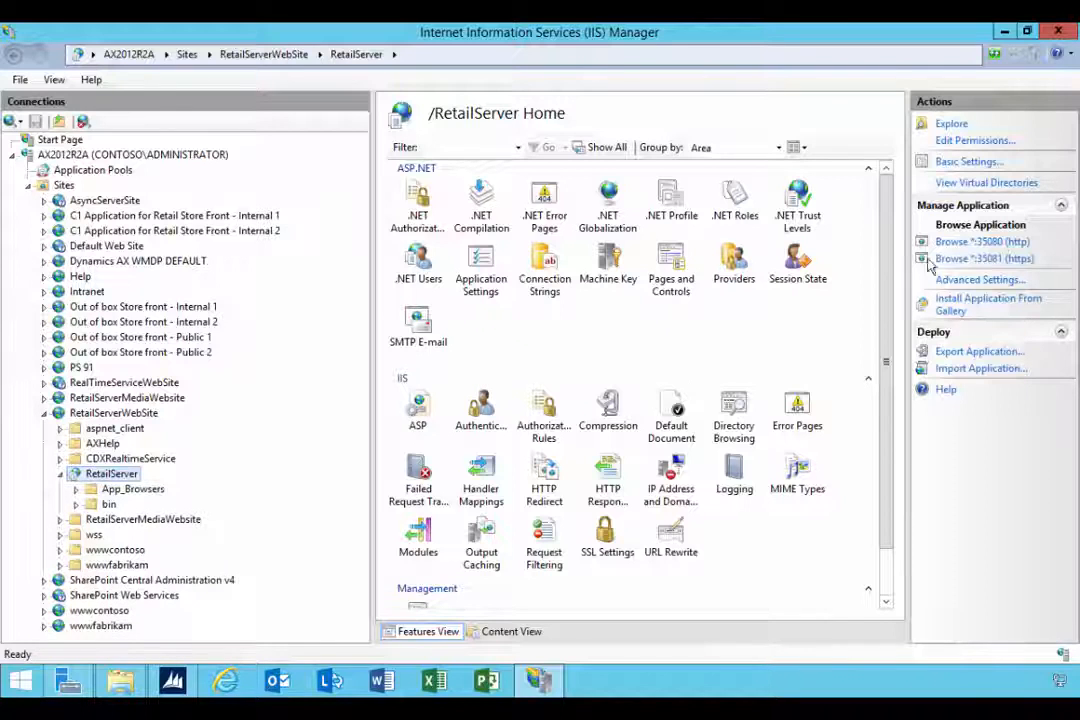
pyautogui.click(975, 244)
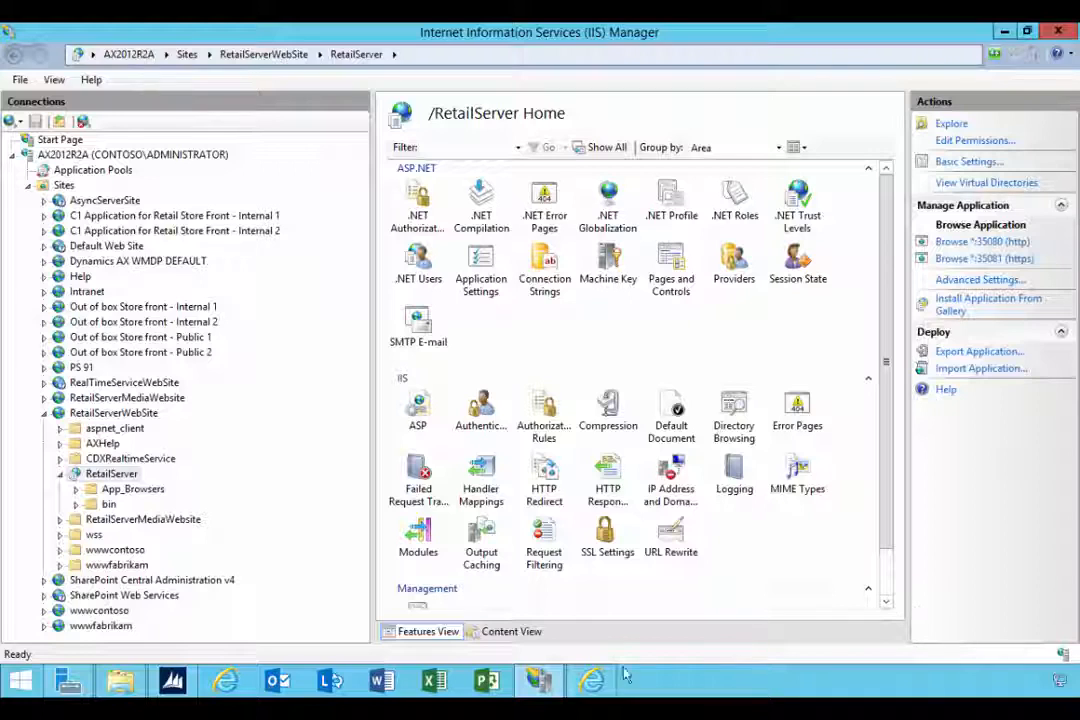
pyautogui.click(594, 684)
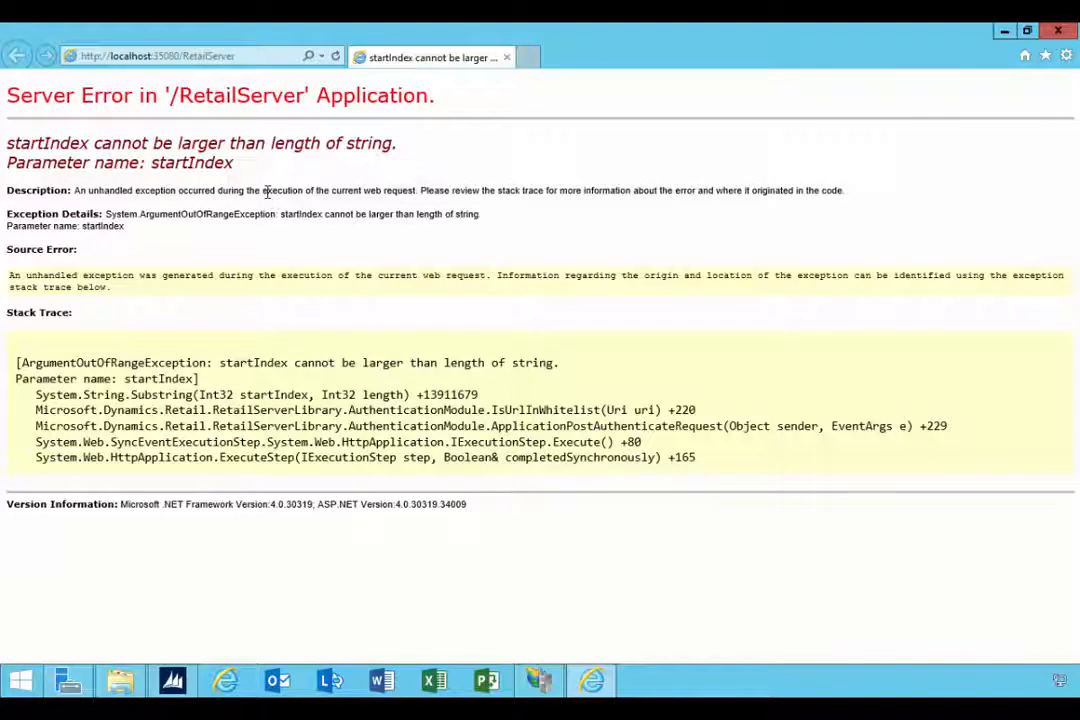
# Step: Copy the Retail Server web address and close the browser error page
pyautogui.click(230, 56)
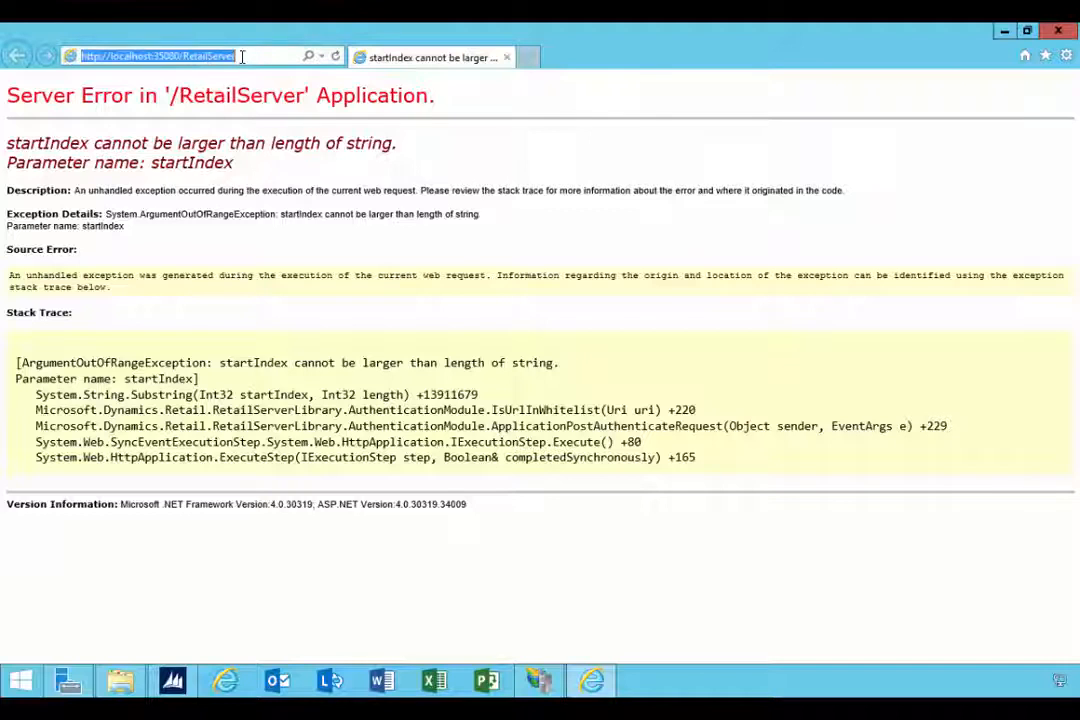
pyautogui.rightClick(230, 56)
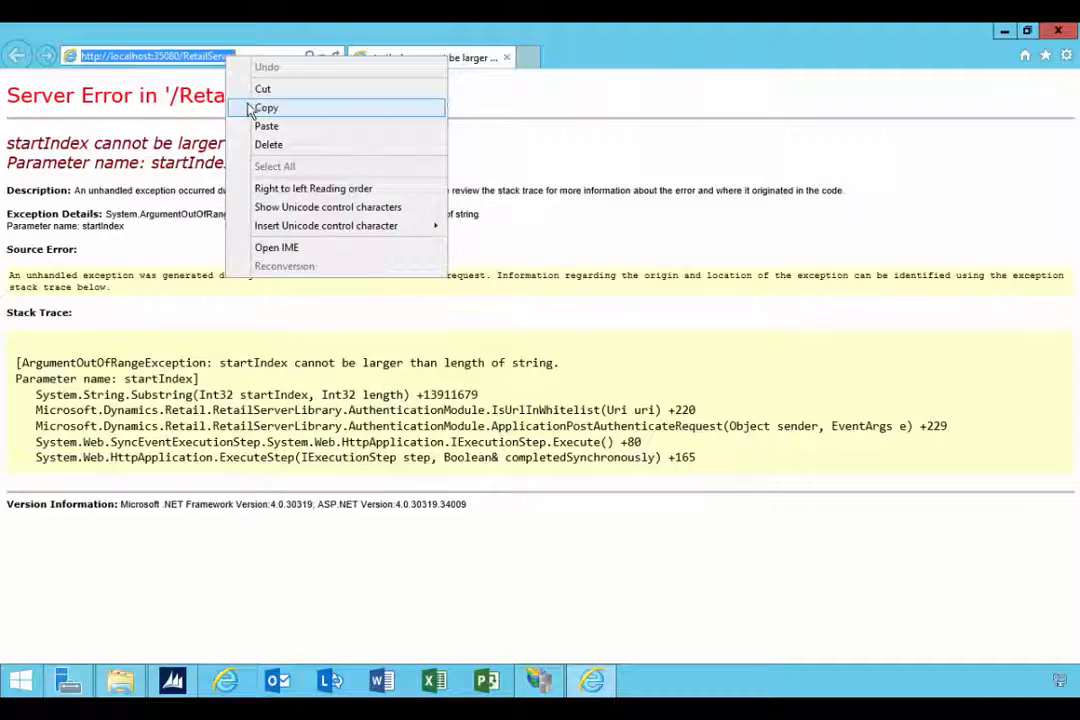
pyautogui.click(251, 109)
pyautogui.click(1058, 32)
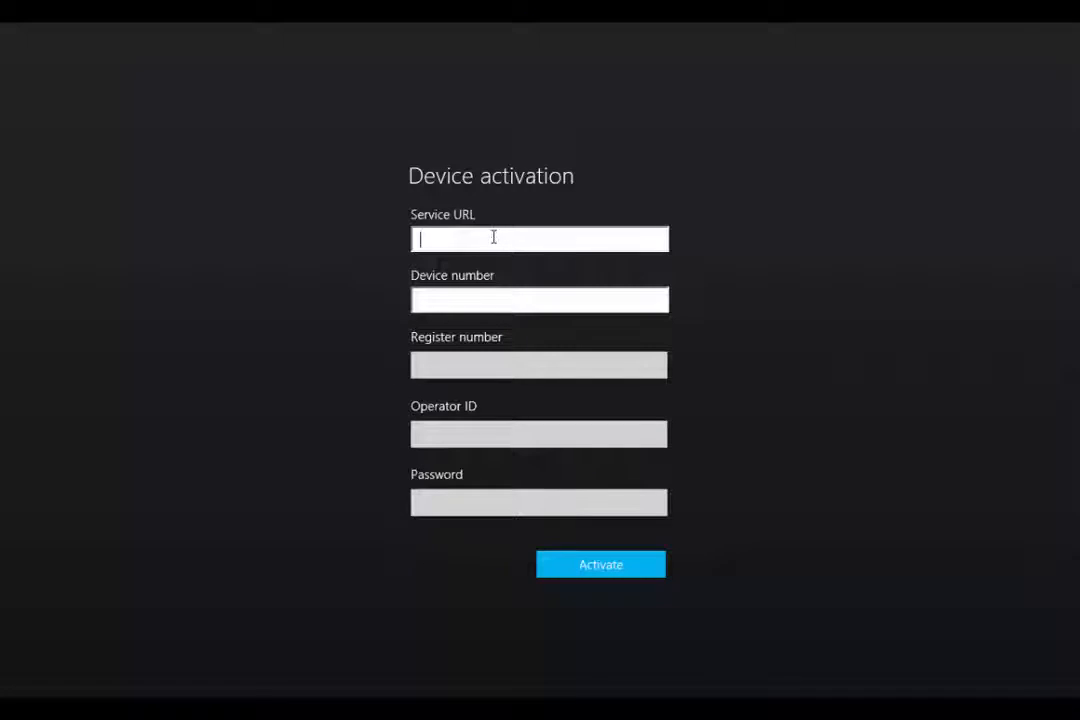
pyautogui.hotkey('ctrl', 'v')
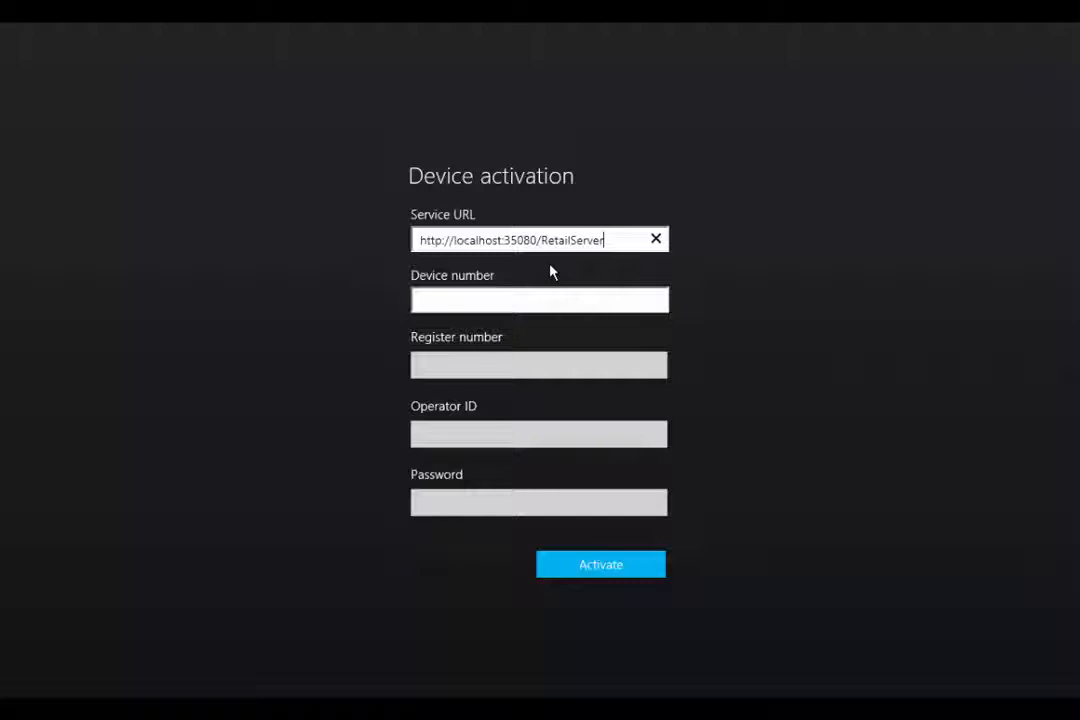
pyautogui.write('/V1')
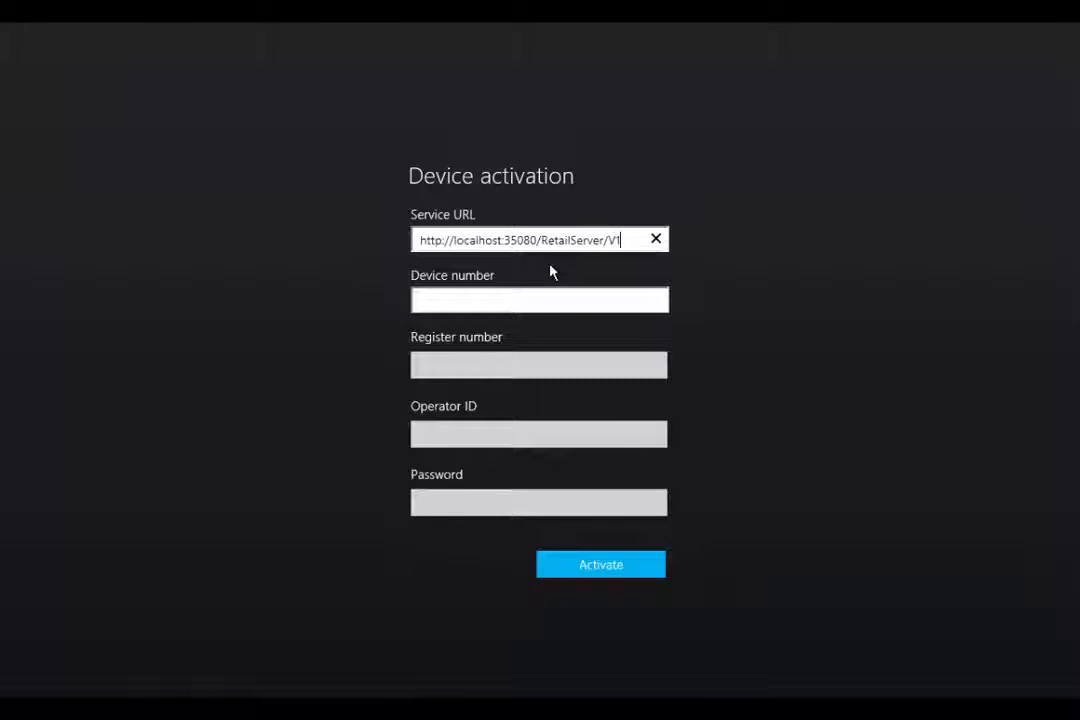
pyautogui.press('Tab')
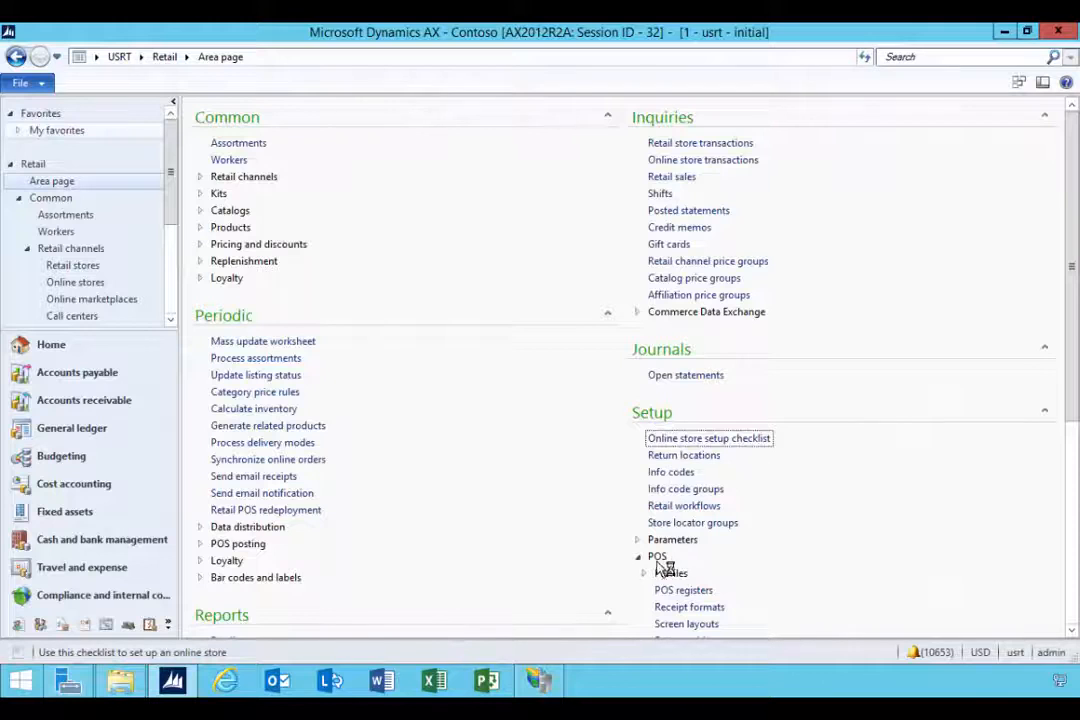
# Step: Open the POS Devices list and set HOUSTON-3's activation status back to Pending
pyautogui.scroll(-5, 774, 569)
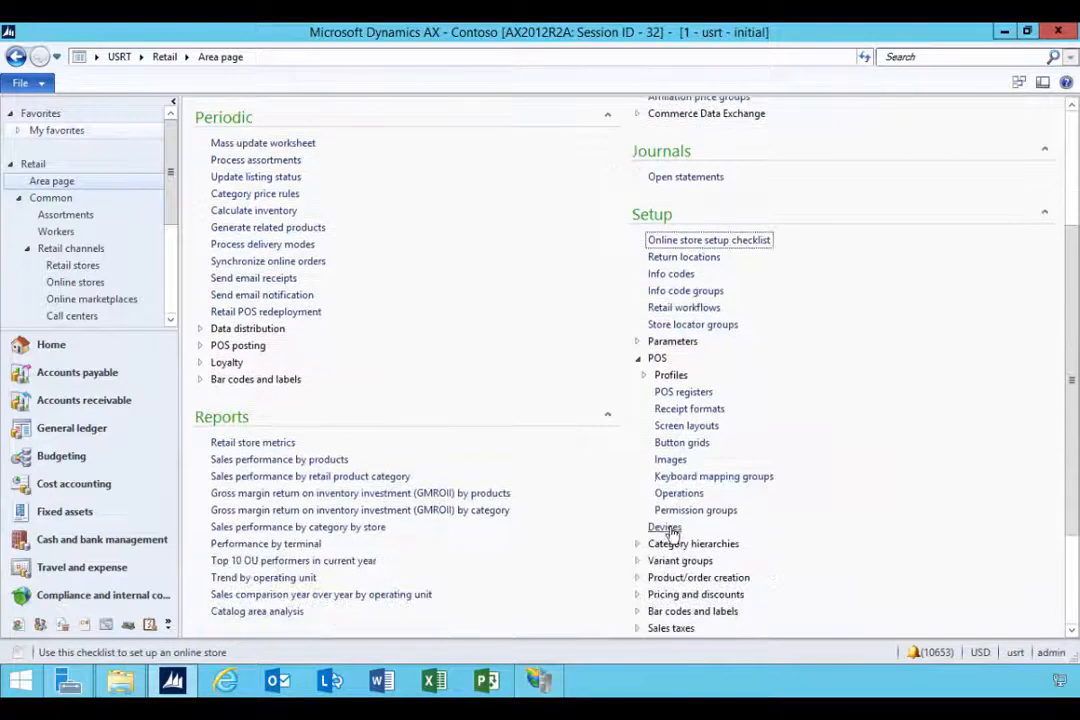
pyautogui.click(665, 528)
pyautogui.click(520, 313)
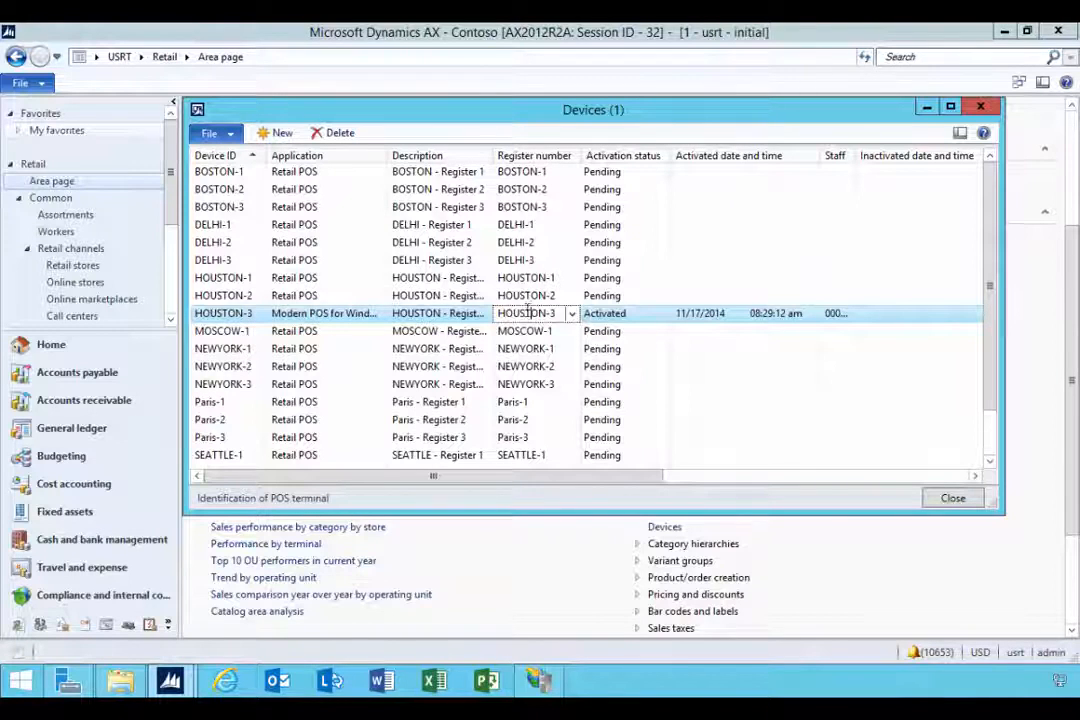
pyautogui.click(637, 311)
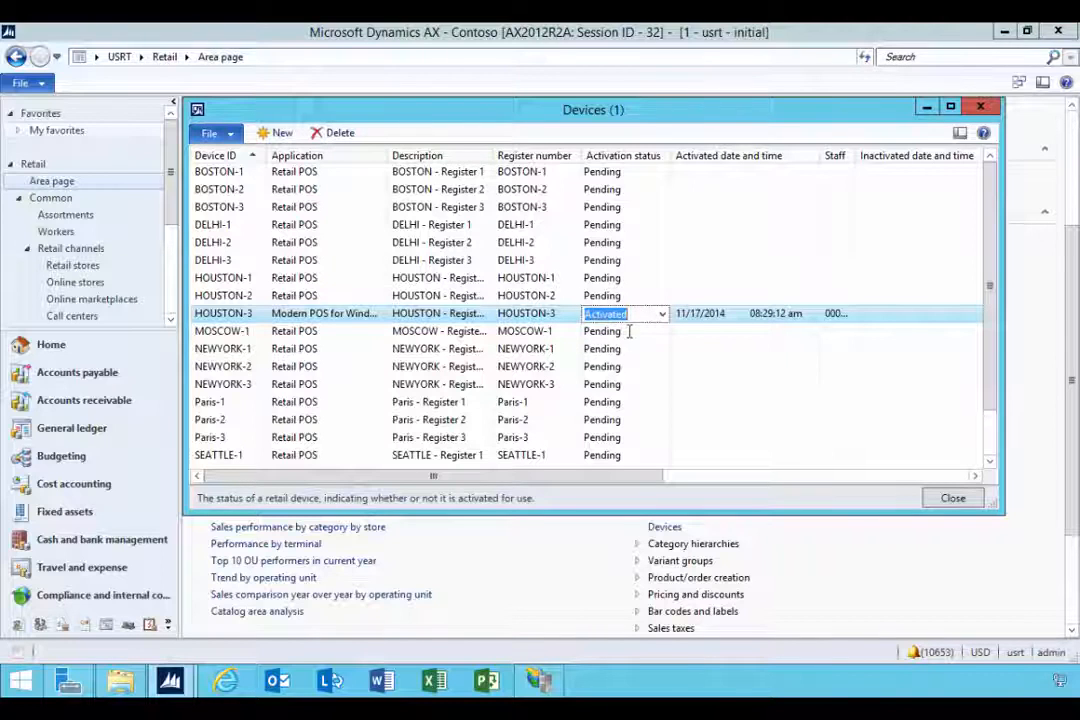
pyautogui.moveTo(718, 116); pyautogui.dragTo(707, 121)
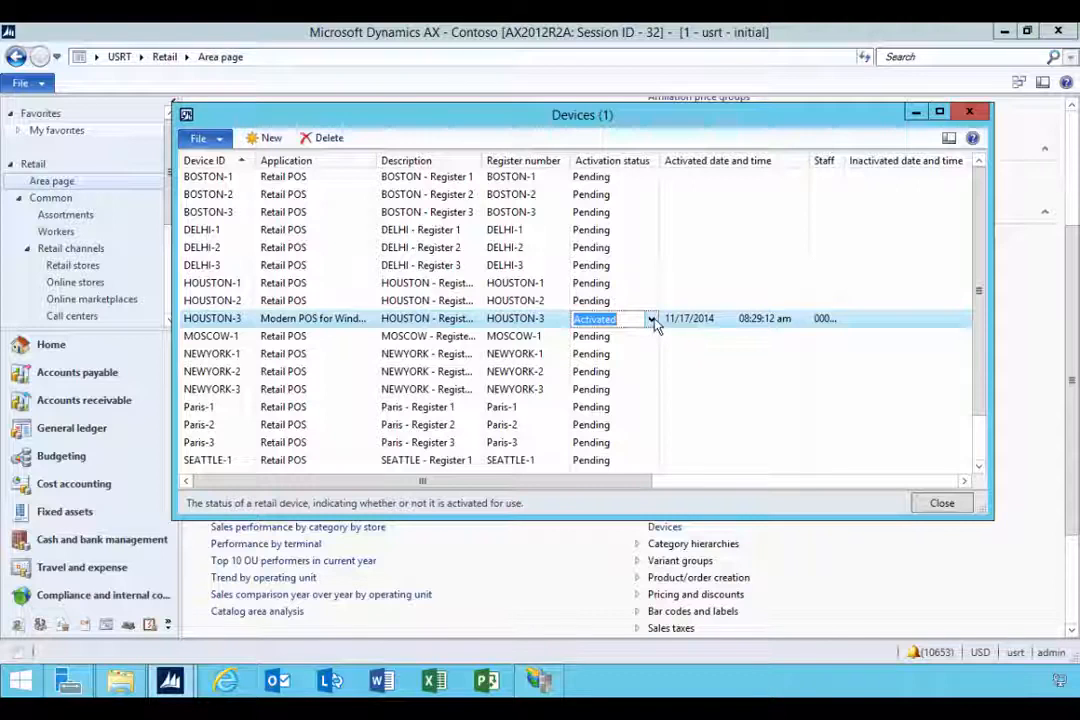
pyautogui.click(651, 318)
pyautogui.click(645, 336)
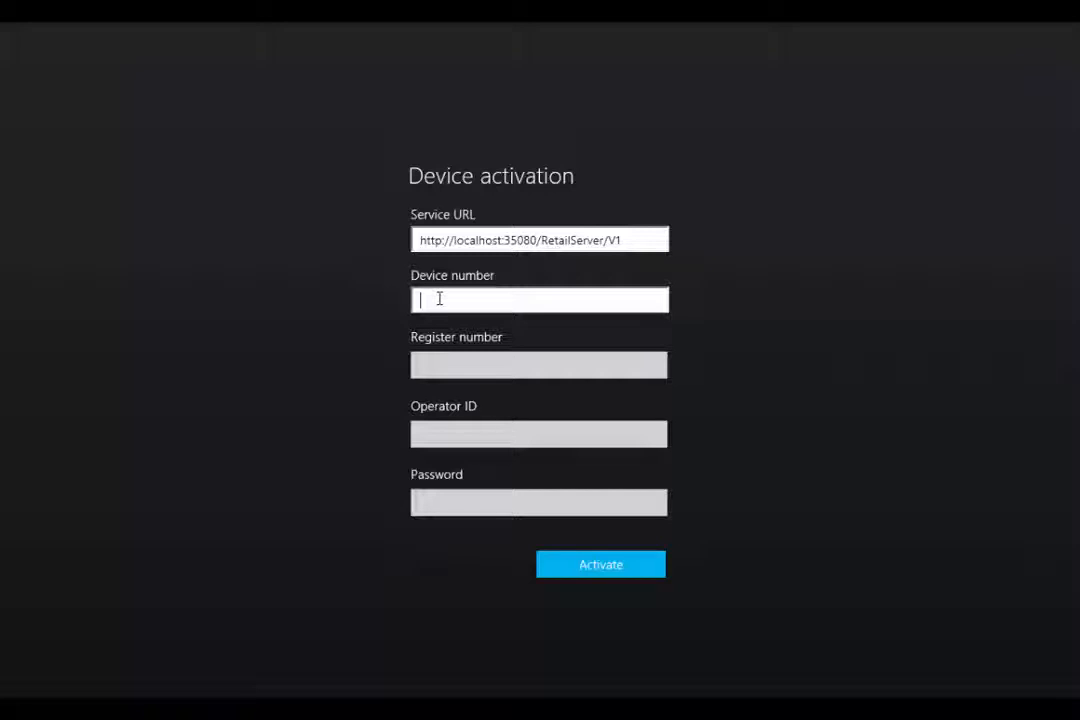
# Step: Enter HOUSTON-3 as both the device number and the register number on the activation form
pyautogui.write('HOUSTON-3')
pyautogui.press('Tab')
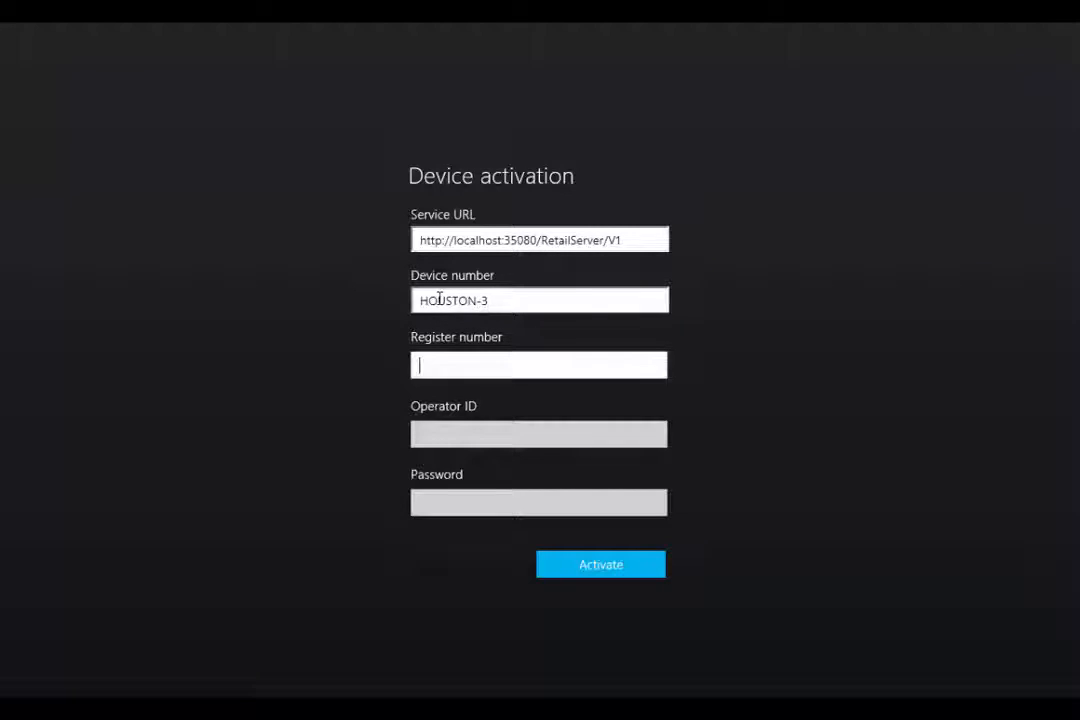
pyautogui.write('HOUSTON')
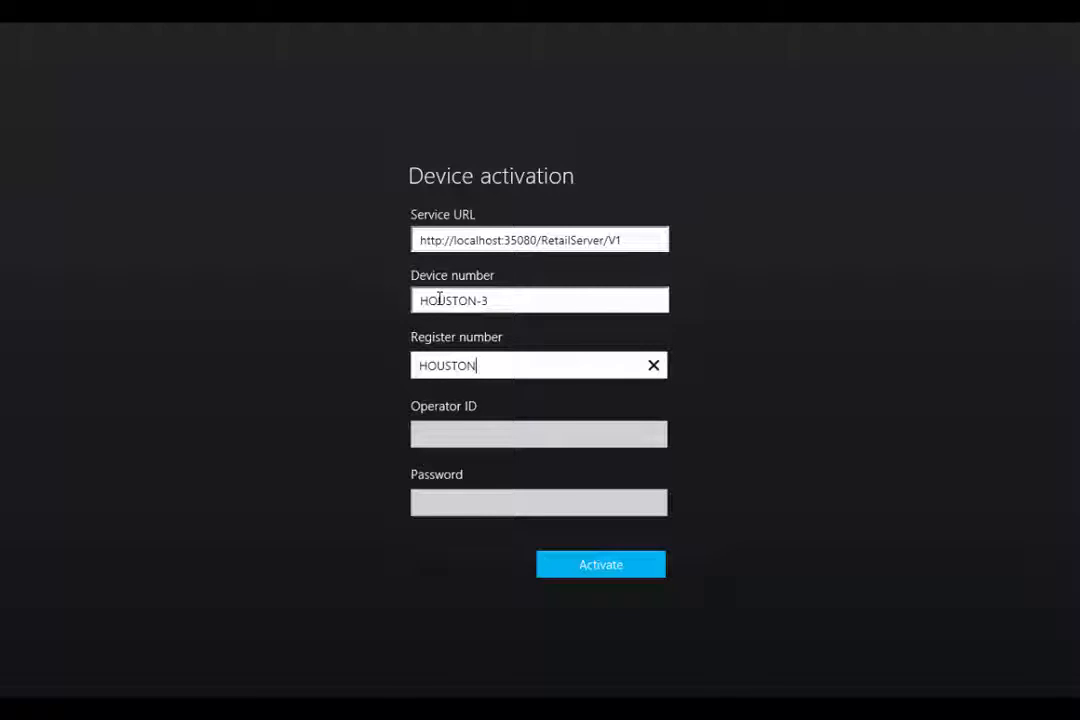
pyautogui.write('-3')
pyautogui.press('Tab')
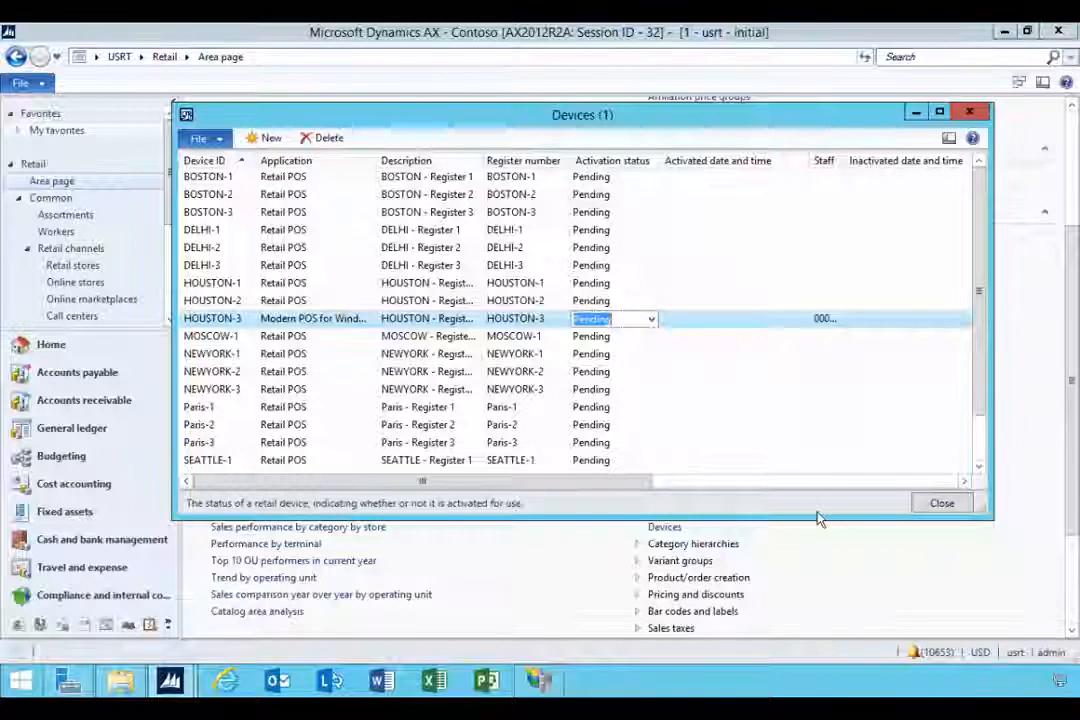
# Step: Close Devices and open the HOUSTON store's Workers list to look up the operator's personnel number
pyautogui.click(975, 115)
pyautogui.scroll(3, 313, 224)
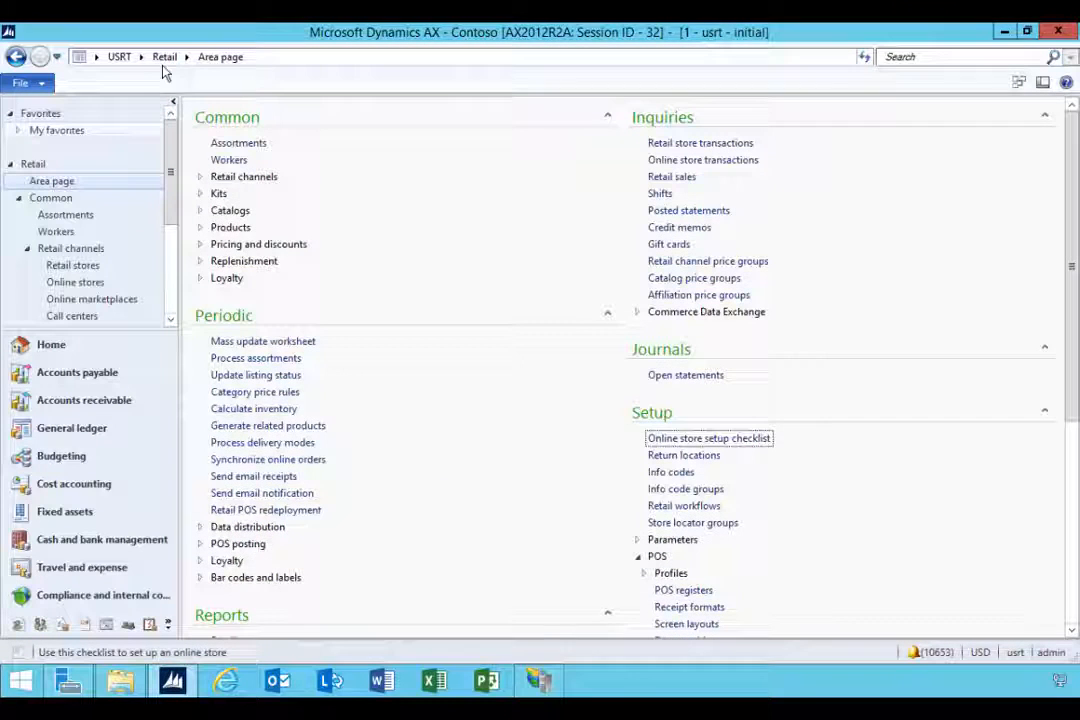
pyautogui.click(200, 176)
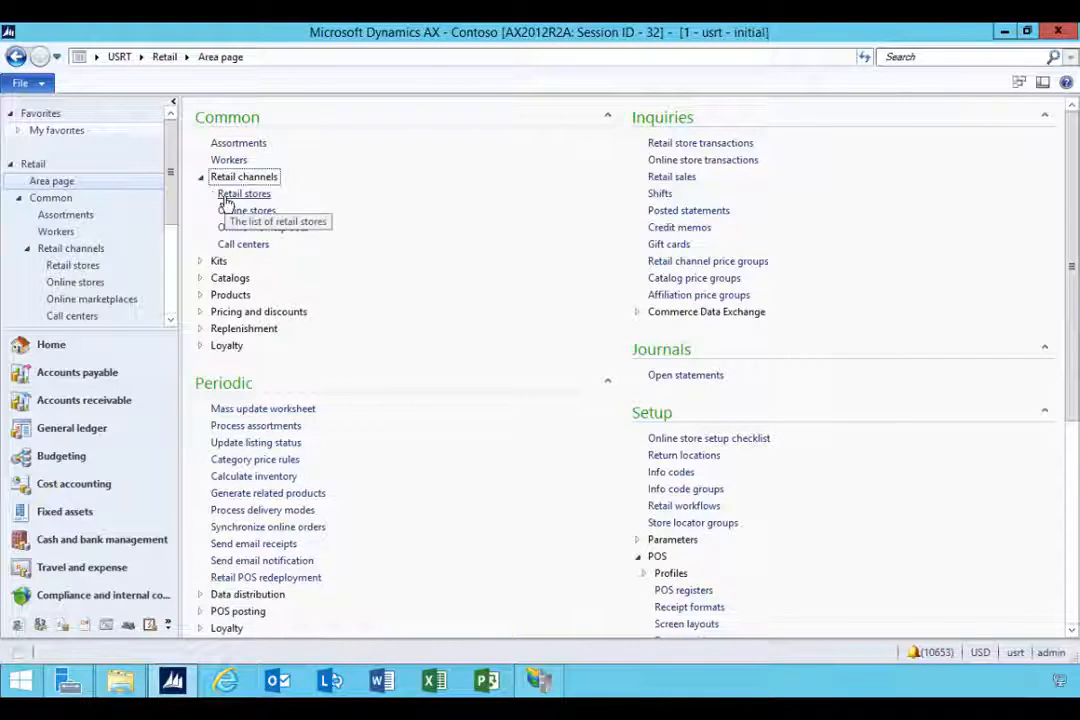
pyautogui.click(226, 197)
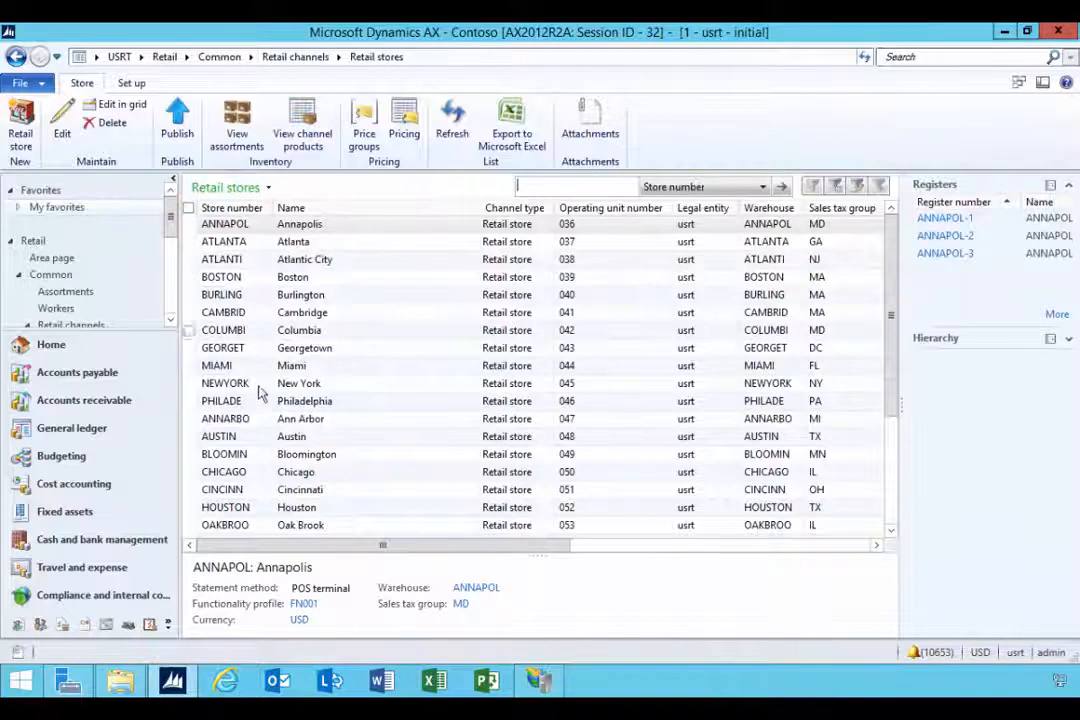
pyautogui.click(224, 507)
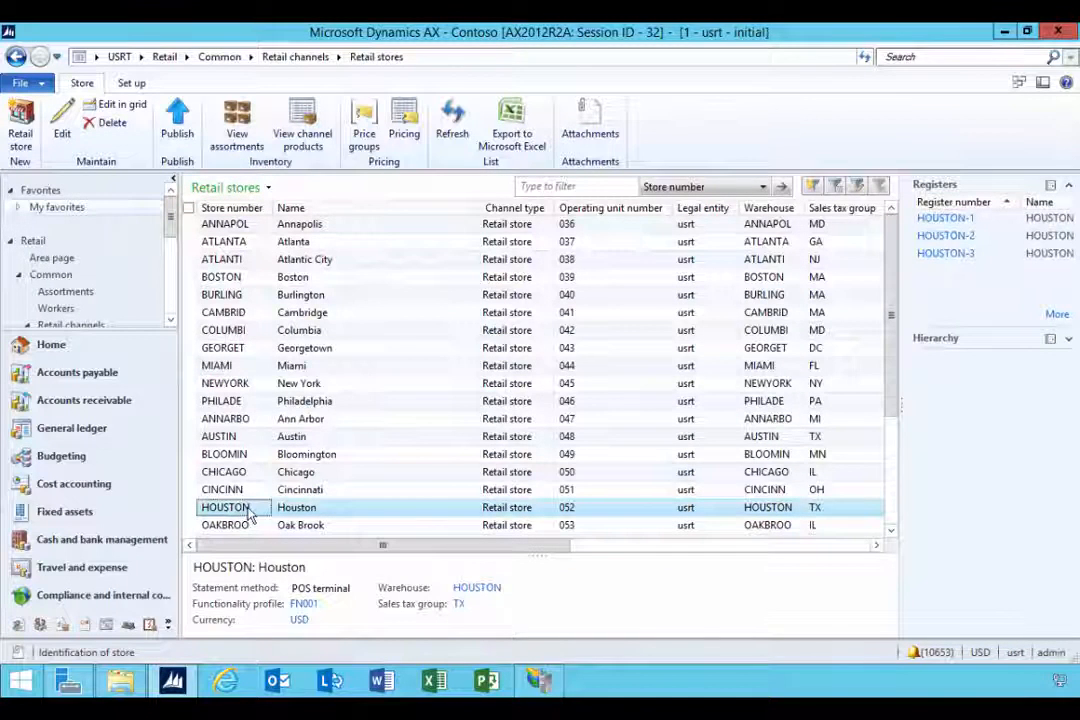
pyautogui.click(131, 83)
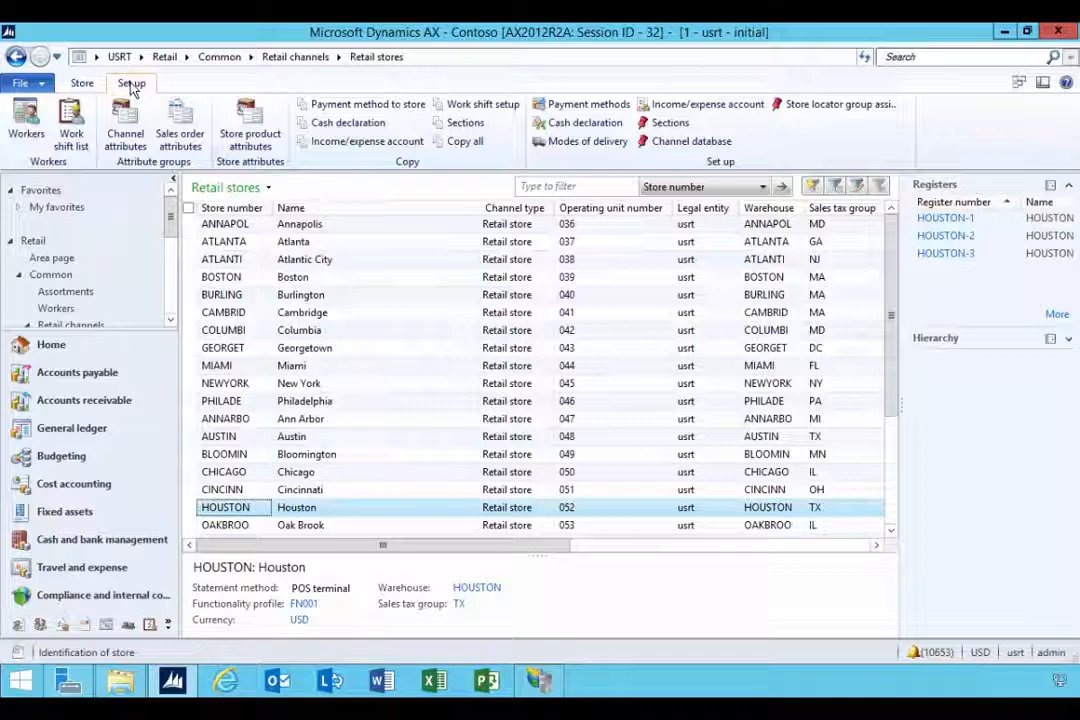
pyautogui.click(35, 130)
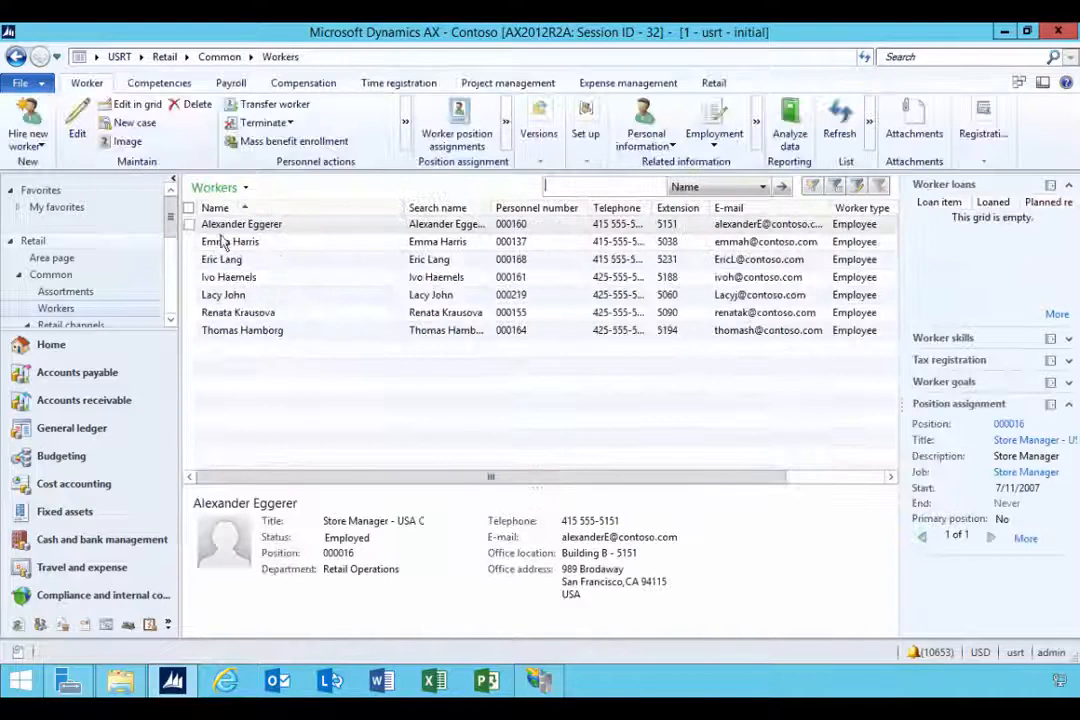
pyautogui.click(214, 243)
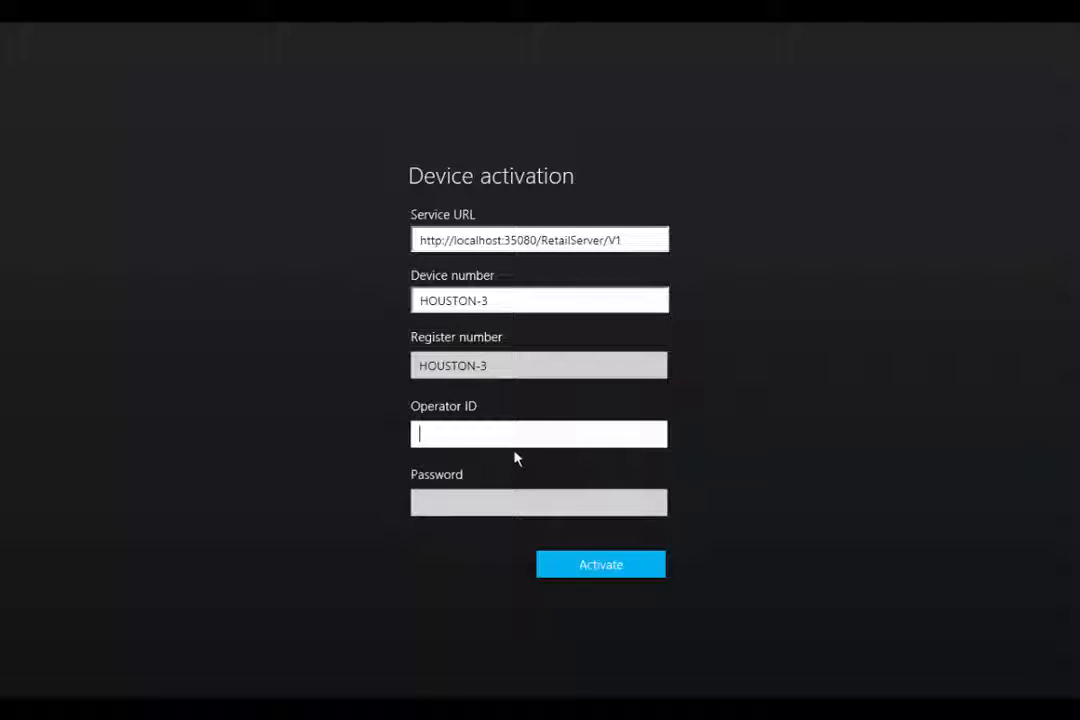
pyautogui.press('Tab')
pyautogui.write('***')
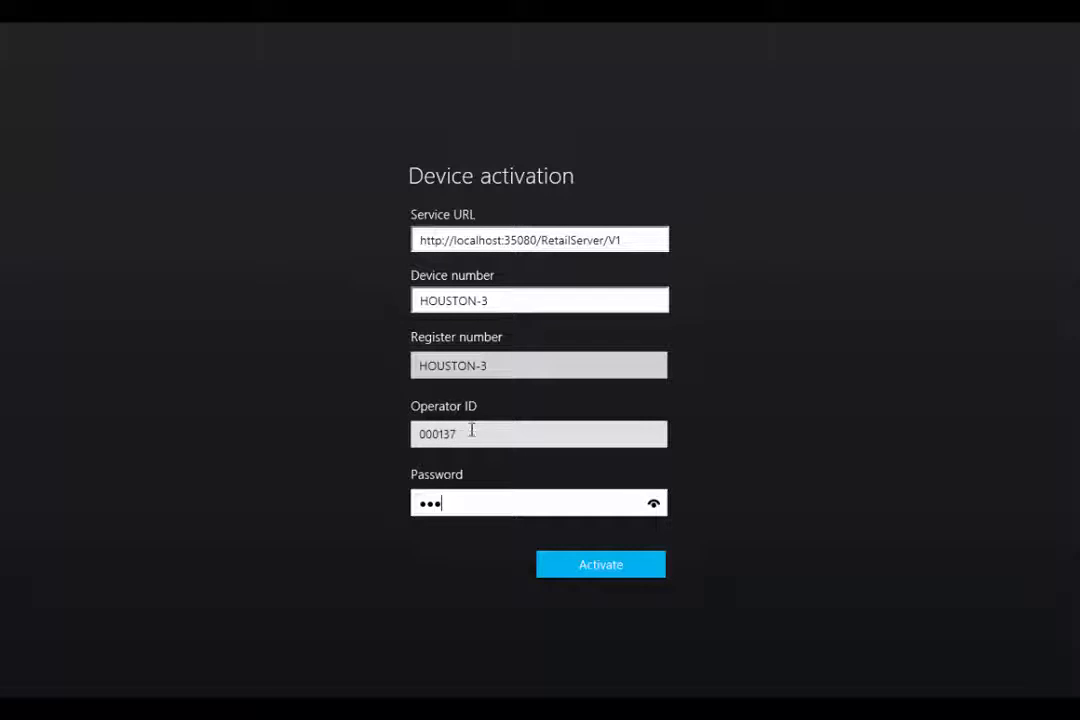
pyautogui.click(588, 572)
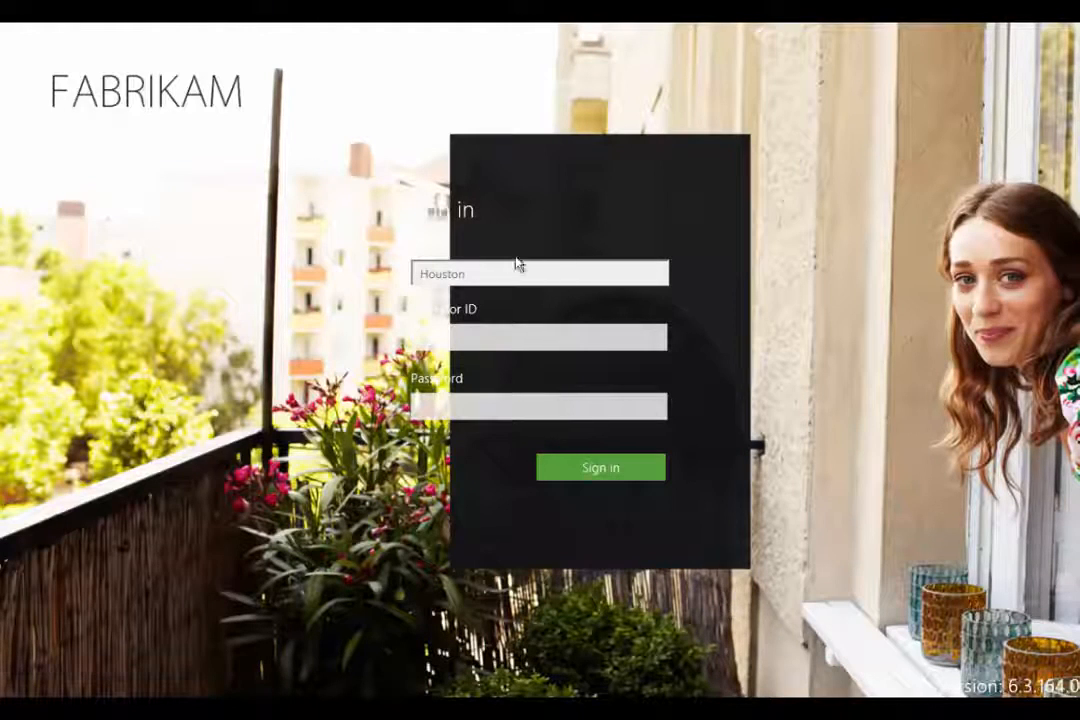
# Step: Sign in to the POS with the operator ID and password, correcting a mistyped password
pyautogui.click(476, 342)
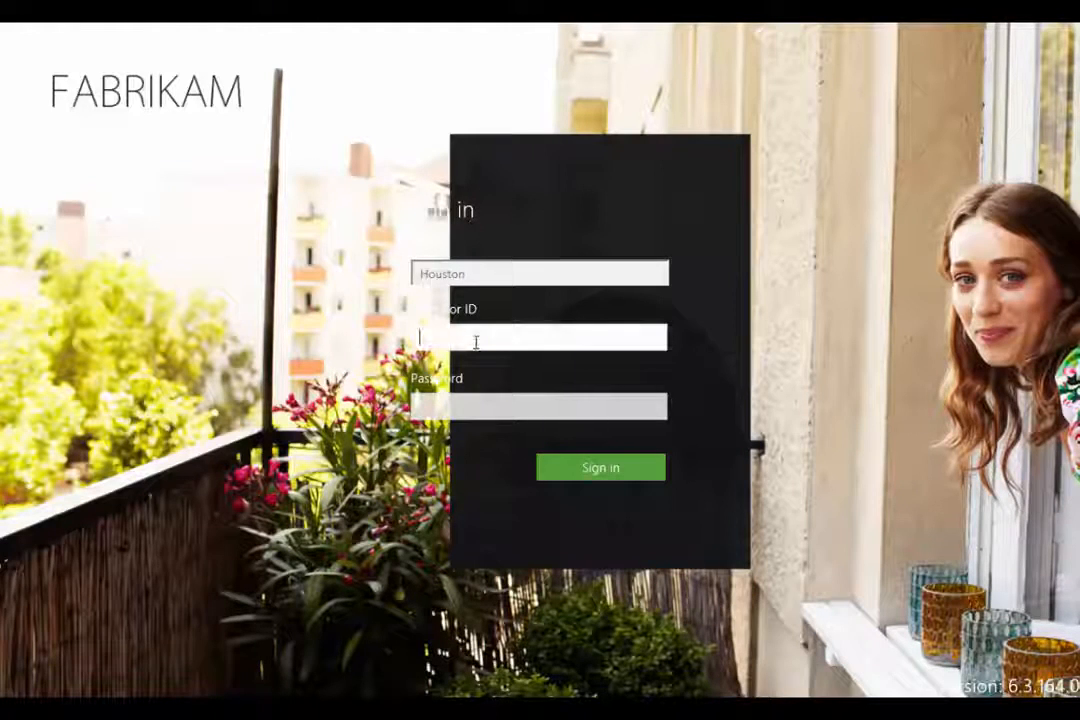
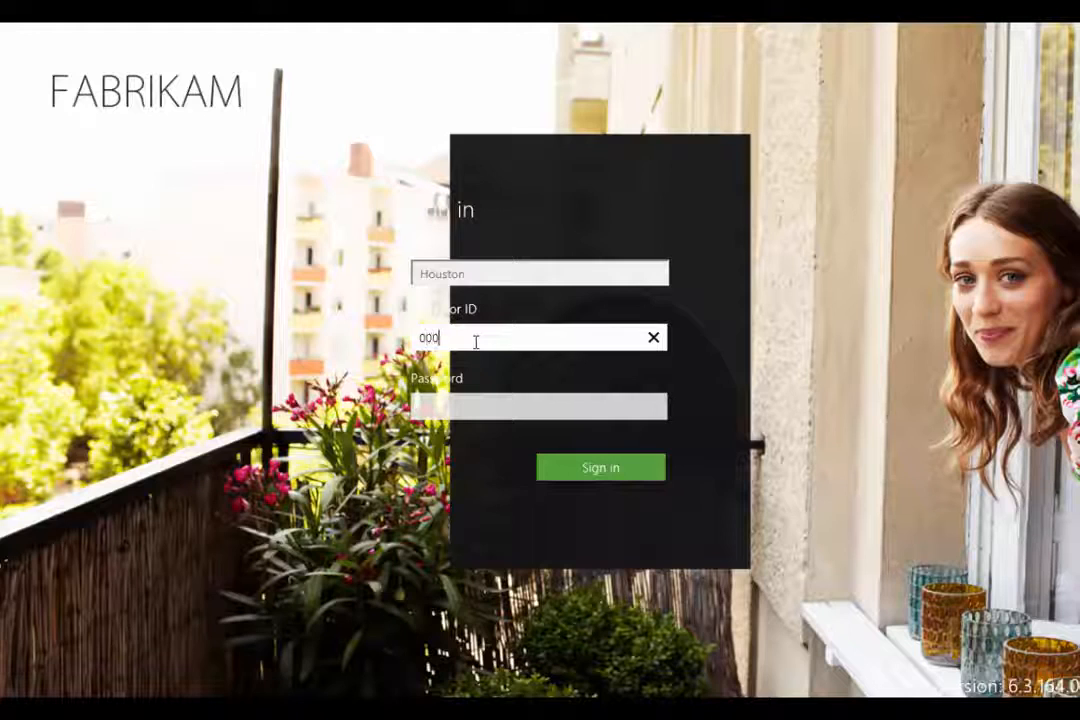
pyautogui.press('Tab')
pyautogui.write('****')
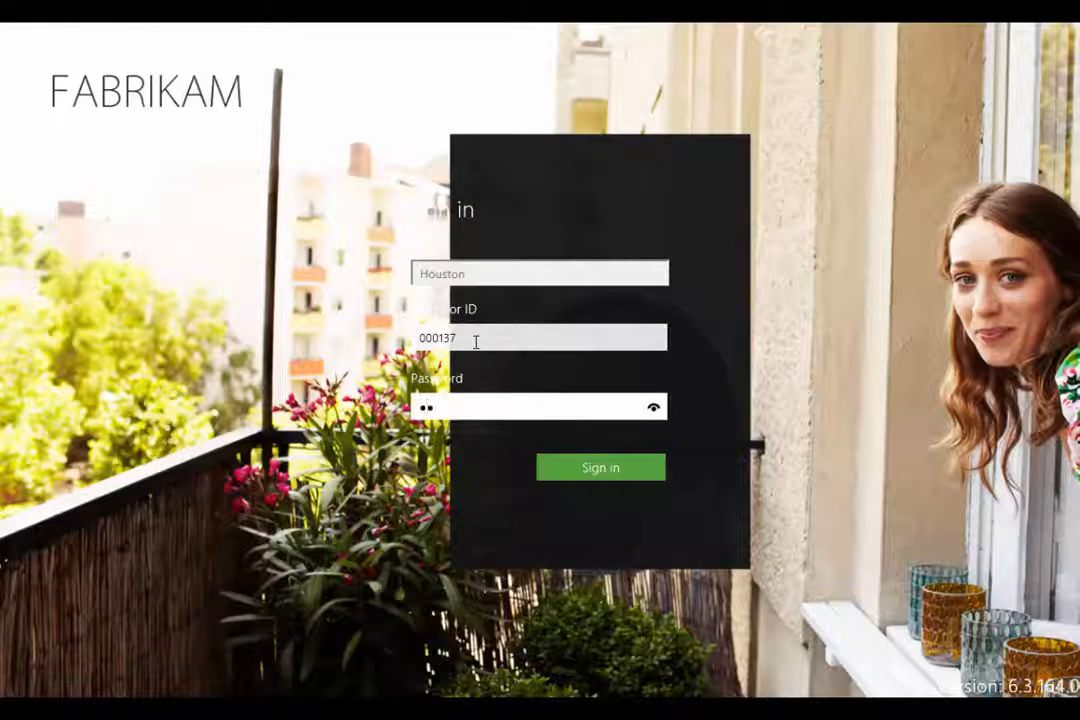
pyautogui.press('BackSpace')
pyautogui.press('BackSpace')
pyautogui.press('BackSpace')
pyautogui.write('***')
pyautogui.press('Return')
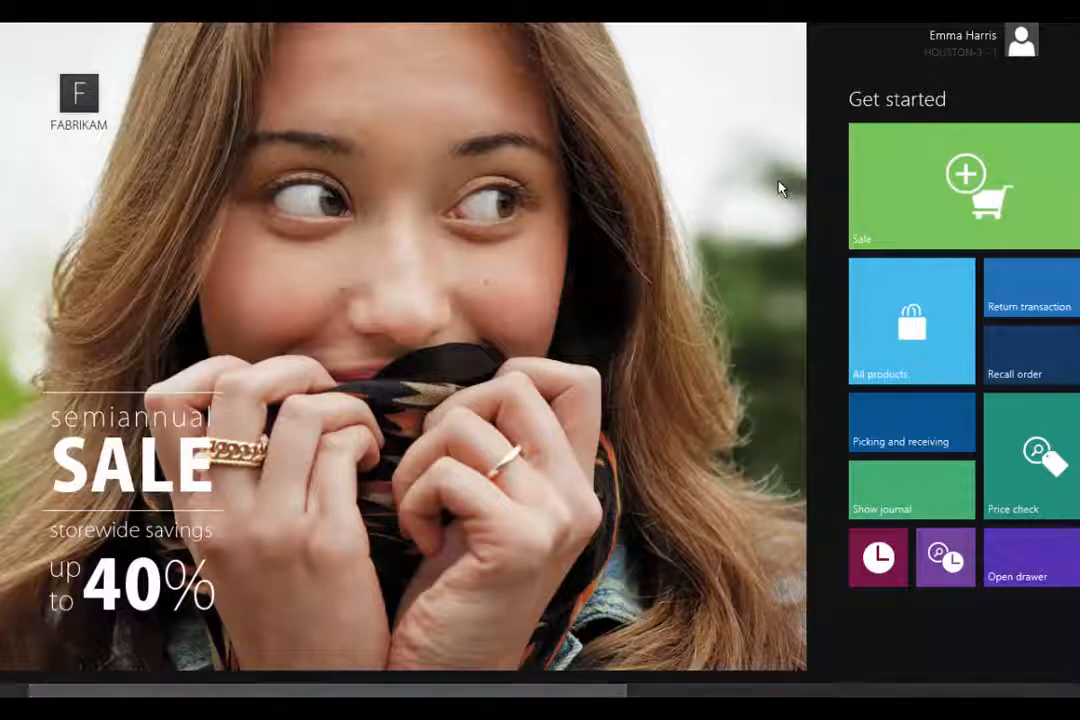
pyautogui.hscroll(1, 714, 284)
pyautogui.hscroll(4, 714, 288)
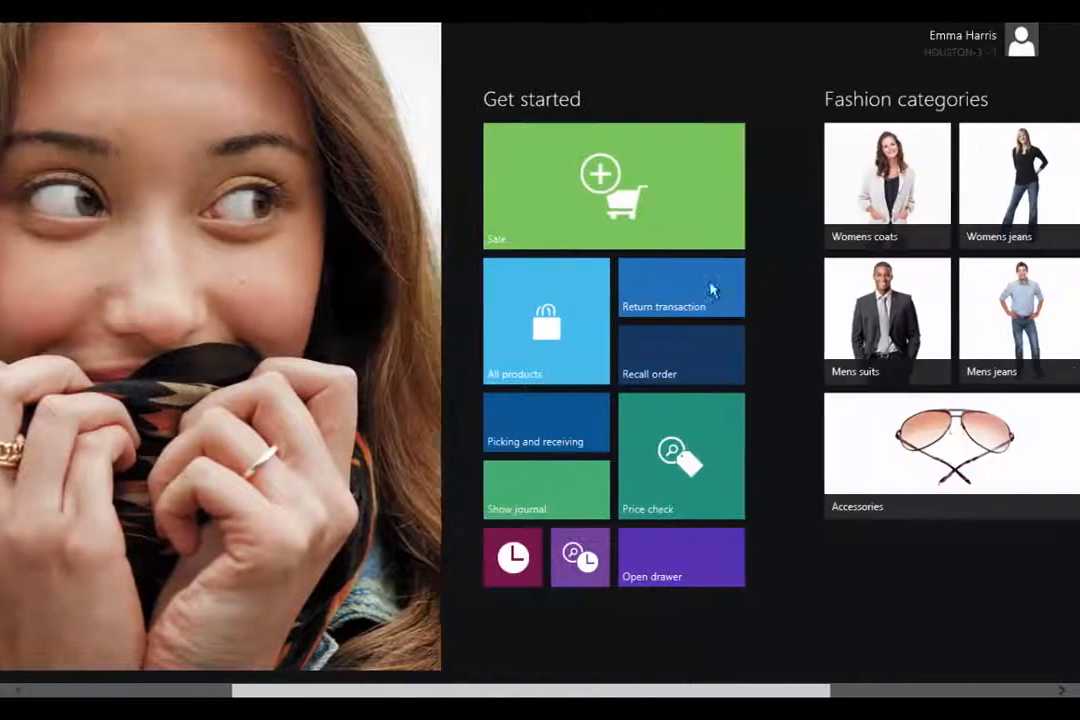
pyautogui.hscroll(-4, 530, 328)
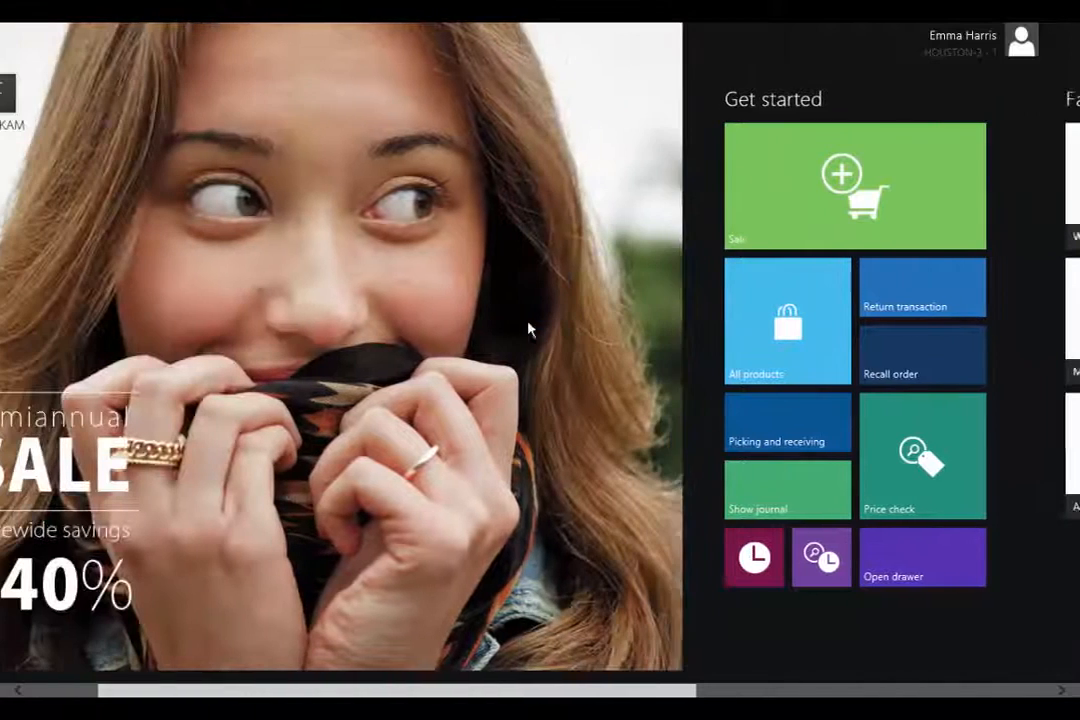
pyautogui.hscroll(-1, 547, 340)
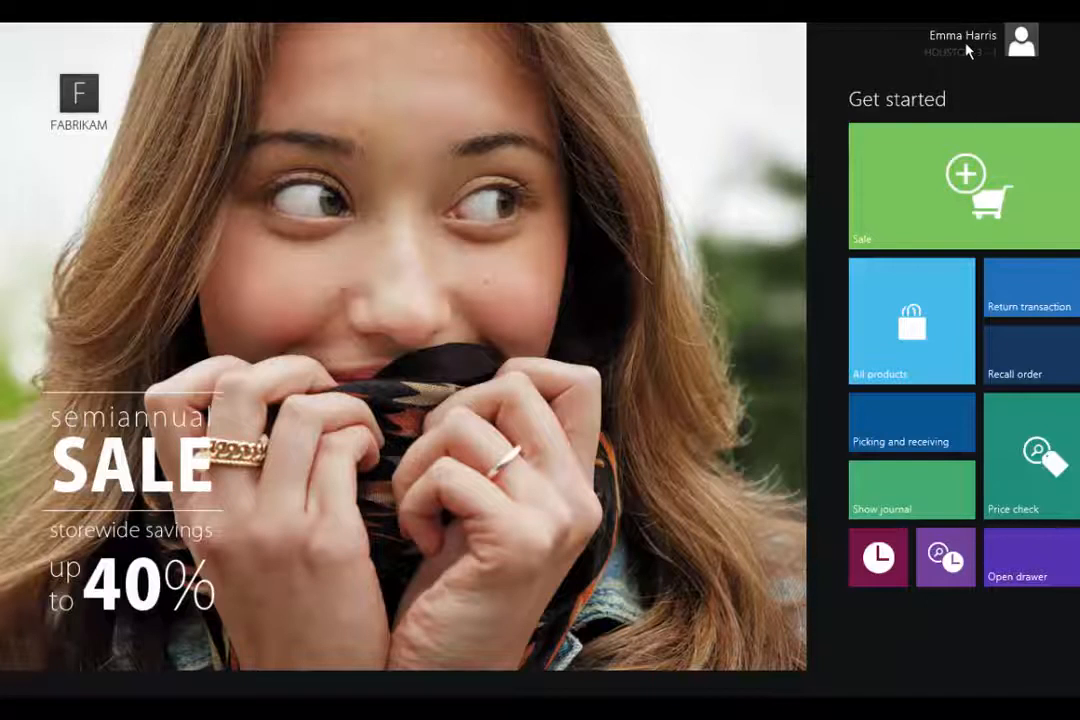
pyautogui.scroll(-5, 781, 357)
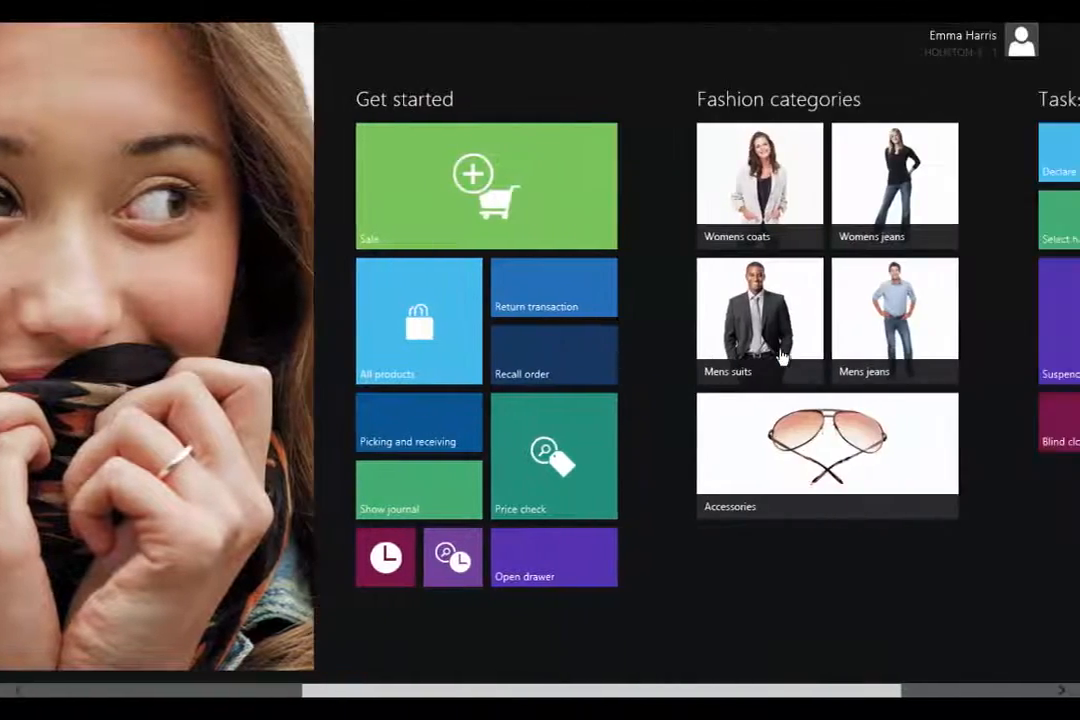